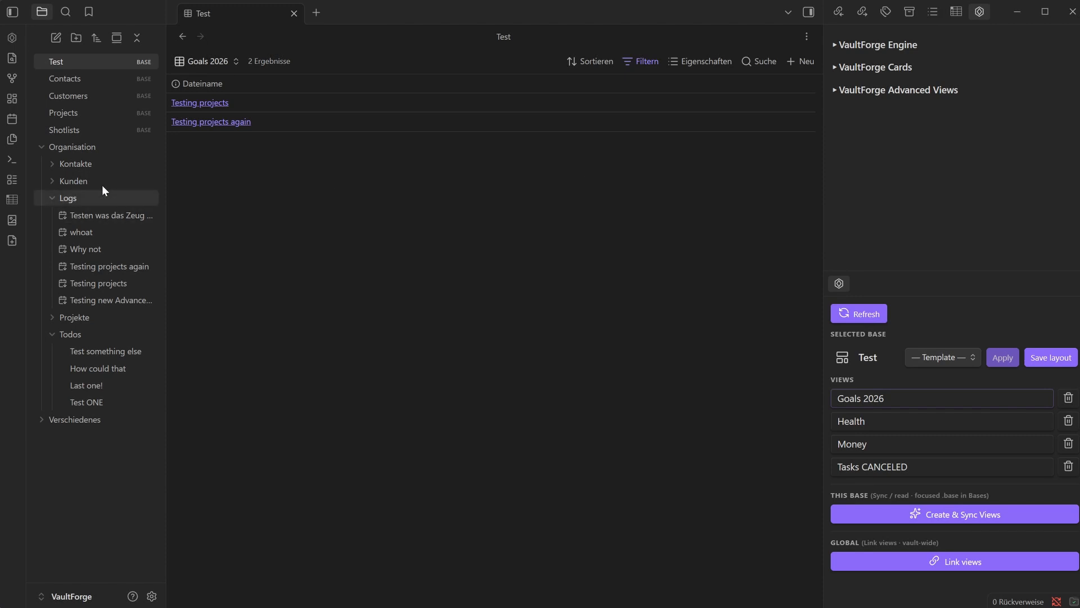
Step: Look over the Projects base and check the Test base's Goals 2026, Health, Money and Tasks CANCELED views
{"action": "left_click", "coordinate": [84, 113]}
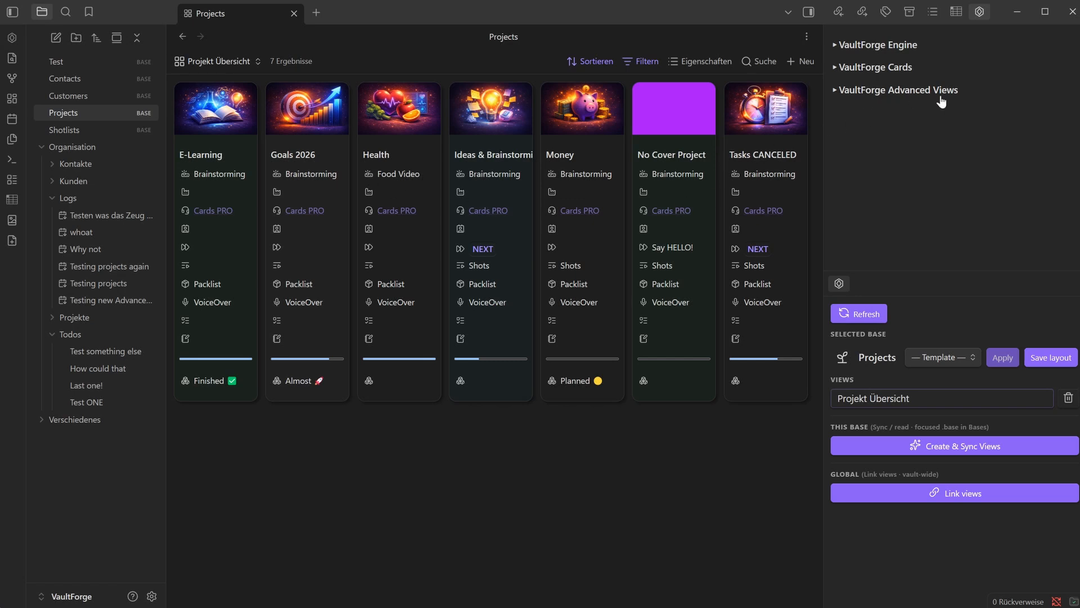
{"action": "left_click", "coordinate": [59, 62]}
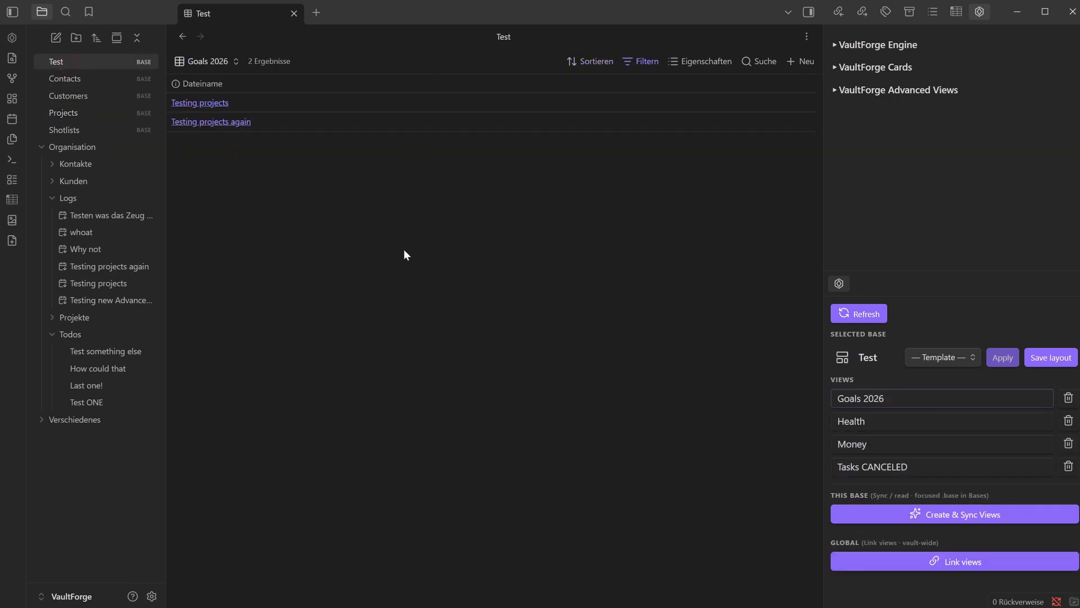
{"action": "left_click", "coordinate": [876, 424]}
{"action": "left_click", "coordinate": [877, 444]}
{"action": "left_click", "coordinate": [877, 467]}
{"action": "left_click", "coordinate": [881, 422]}
{"action": "left_click", "coordinate": [877, 445]}
{"action": "left_click", "coordinate": [878, 467]}
{"action": "left_click", "coordinate": [877, 444]}
{"action": "left_click", "coordinate": [875, 400]}
{"action": "left_click", "coordinate": [876, 422]}
{"action": "left_click", "coordinate": [877, 466]}
{"action": "left_click", "coordinate": [880, 395]}
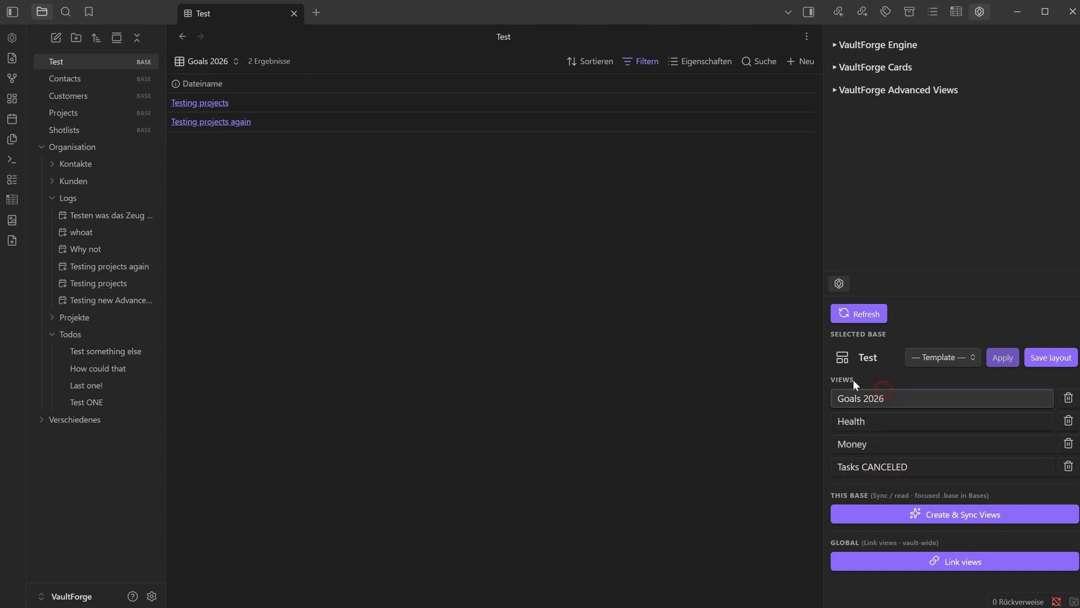
{"action": "left_click", "coordinate": [234, 60]}
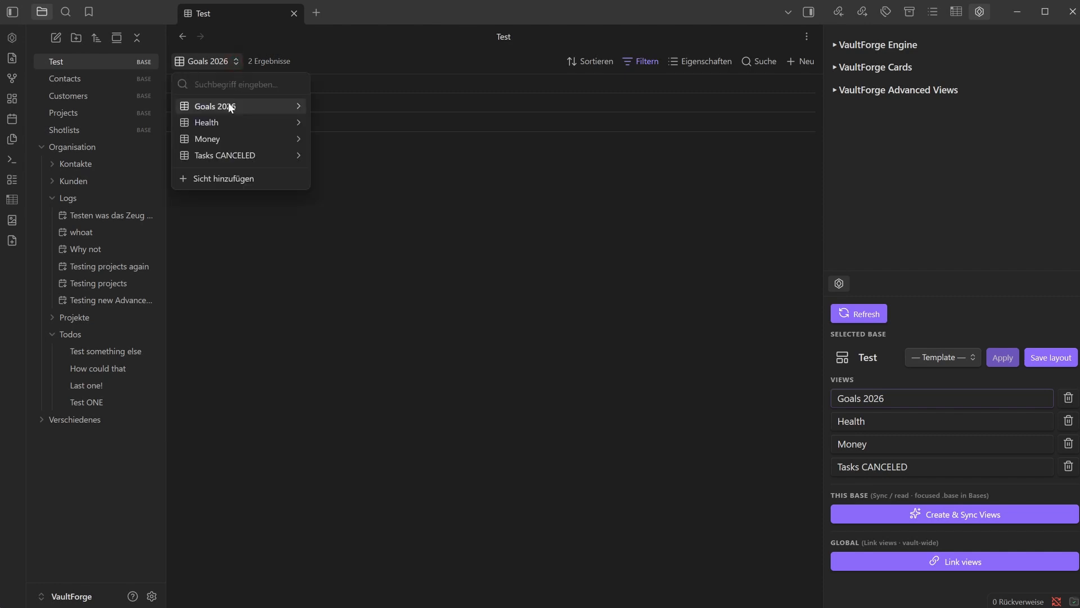
{"action": "left_click", "coordinate": [454, 244]}
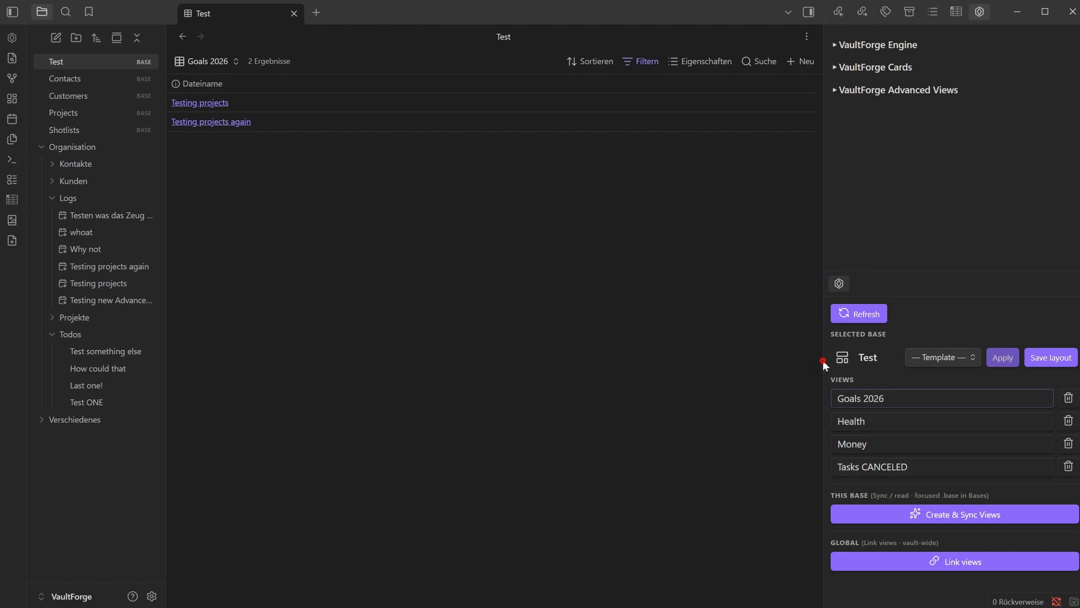
Step: Widen the VaultForge sidebar slightly and delete the Test base from the vault
{"action": "left_click_drag", "start_coordinate": [823, 360], "coordinate": [813, 359]}
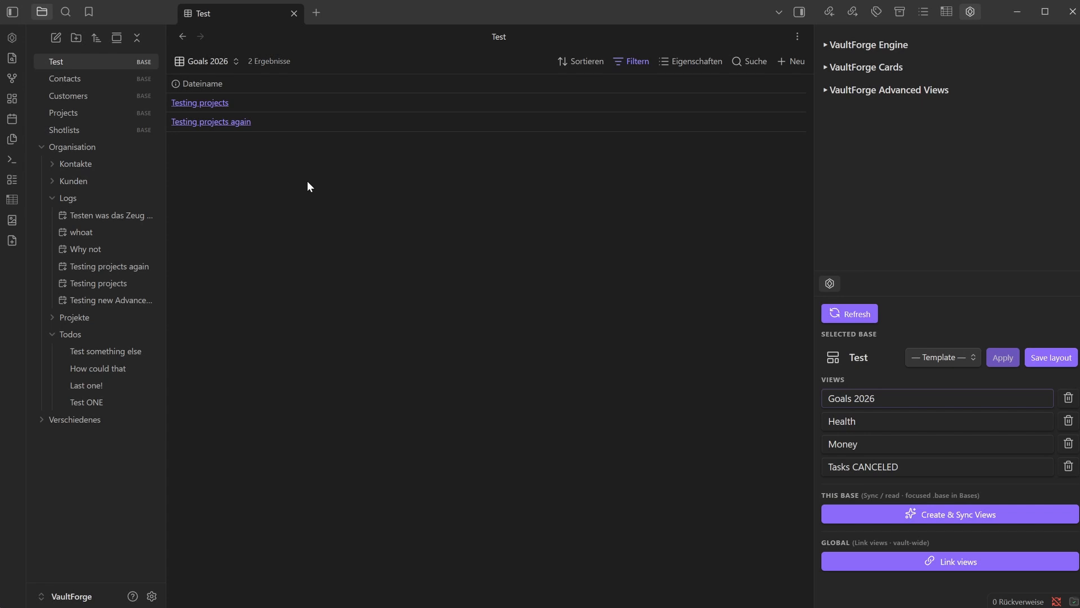
{"action": "right_click", "coordinate": [67, 62]}
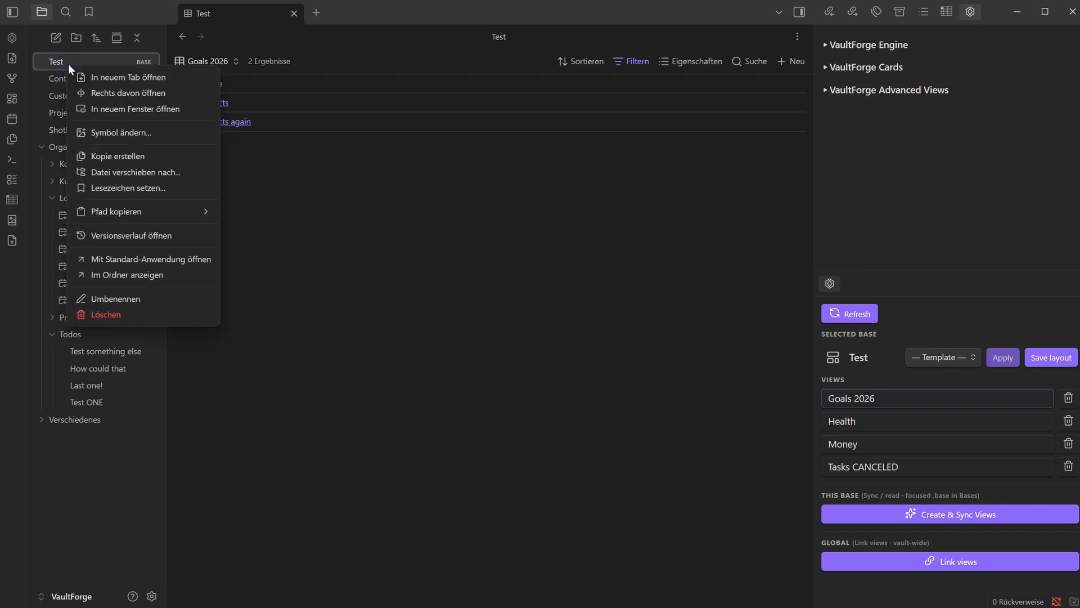
{"action": "left_click", "coordinate": [121, 314]}
{"action": "left_click", "coordinate": [633, 349]}
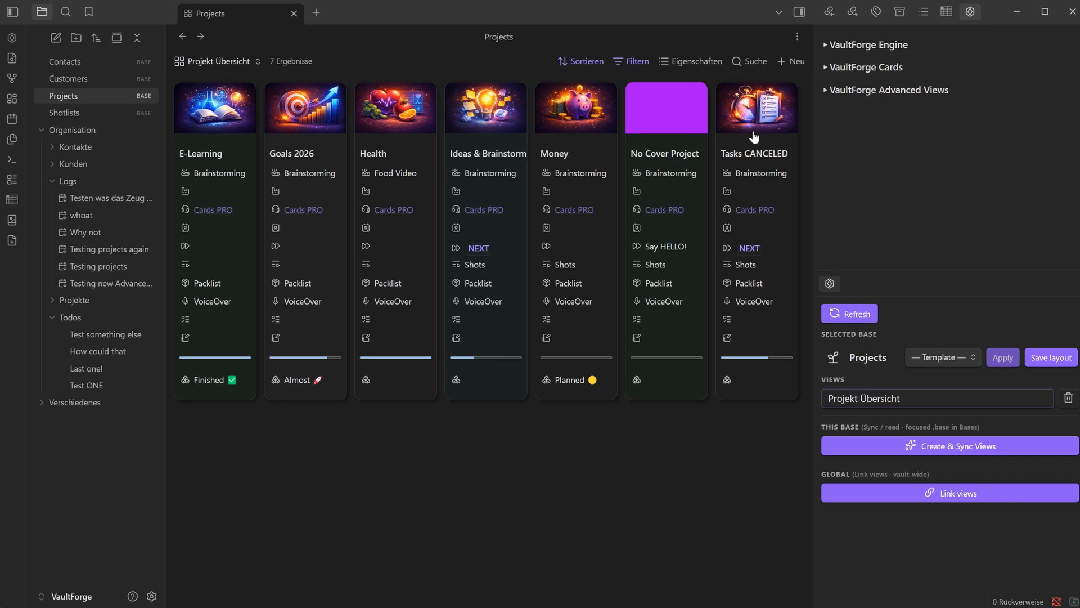
Step: Review the full list of properties in the E-Learning project note and return to the Projects base
{"action": "left_click", "coordinate": [194, 126]}
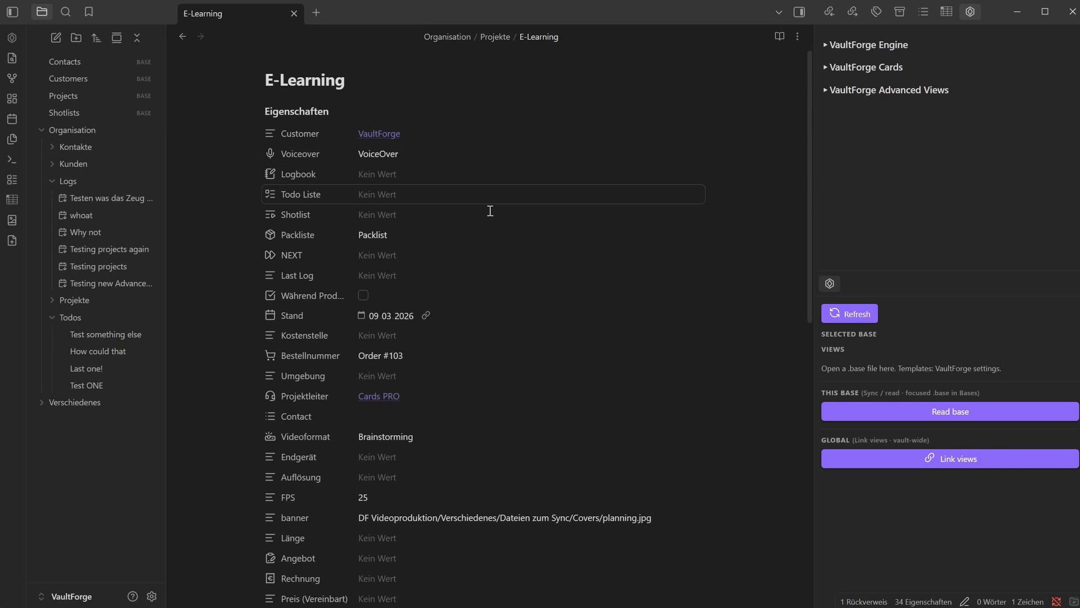
{"action": "scroll", "coordinate": [490, 211], "scroll_direction": "down", "scroll_amount": 2}
{"action": "scroll", "coordinate": [493, 213], "scroll_direction": "down", "scroll_amount": 5}
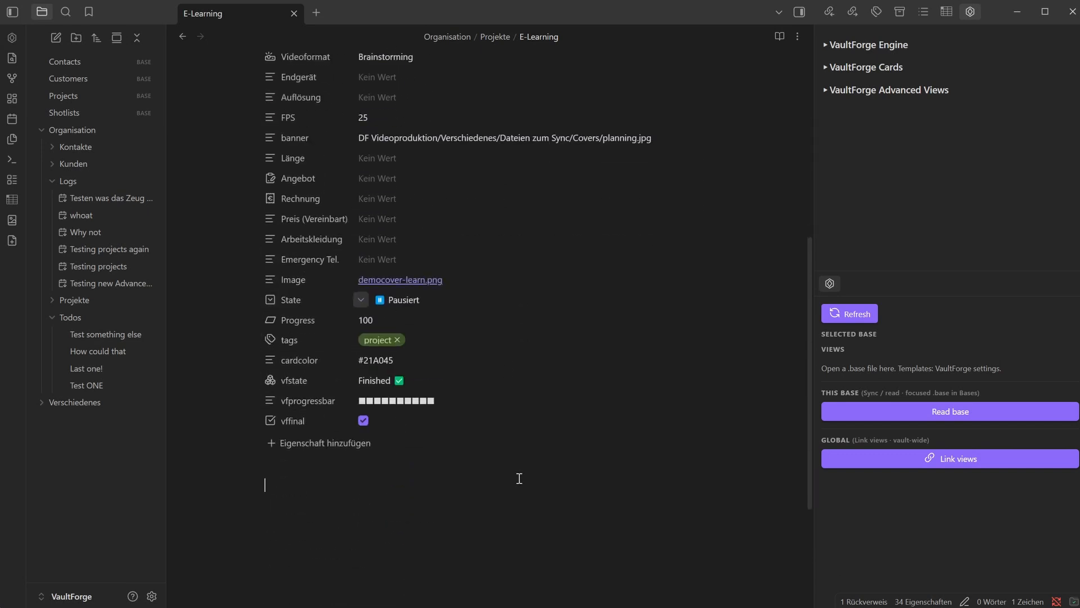
{"action": "scroll", "coordinate": [520, 479], "scroll_direction": "up", "scroll_amount": 7}
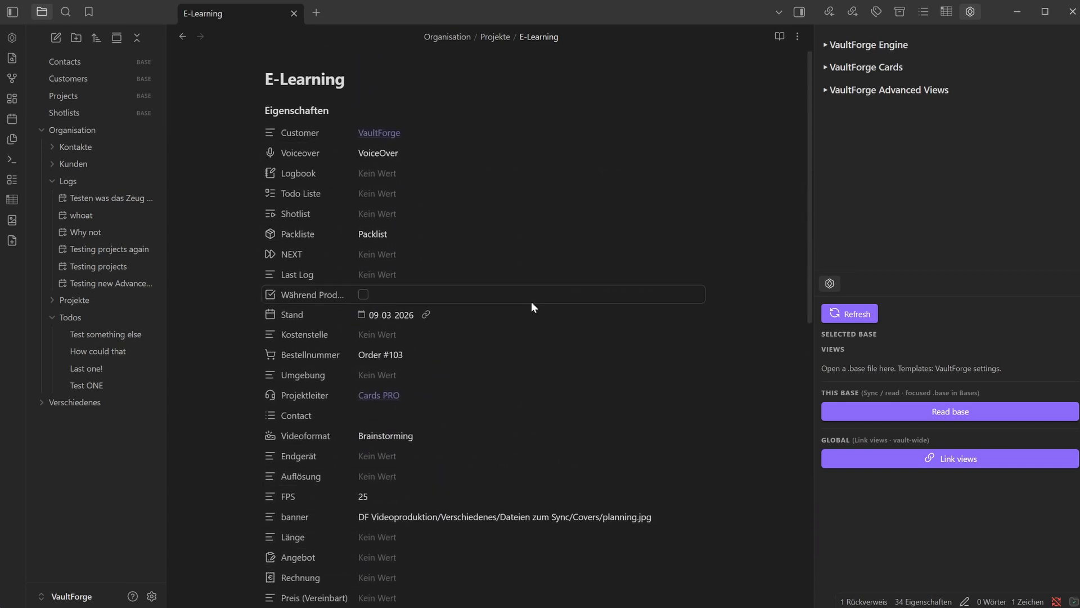
{"action": "scroll", "coordinate": [531, 302], "scroll_direction": "down", "scroll_amount": 6}
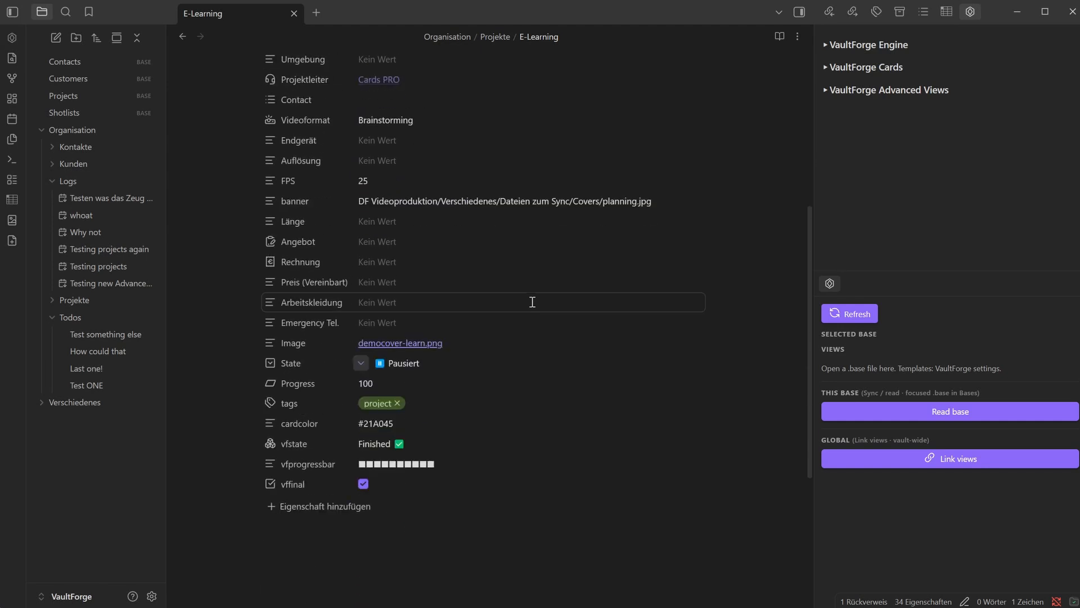
{"action": "scroll", "coordinate": [541, 356], "scroll_direction": "up", "scroll_amount": 6}
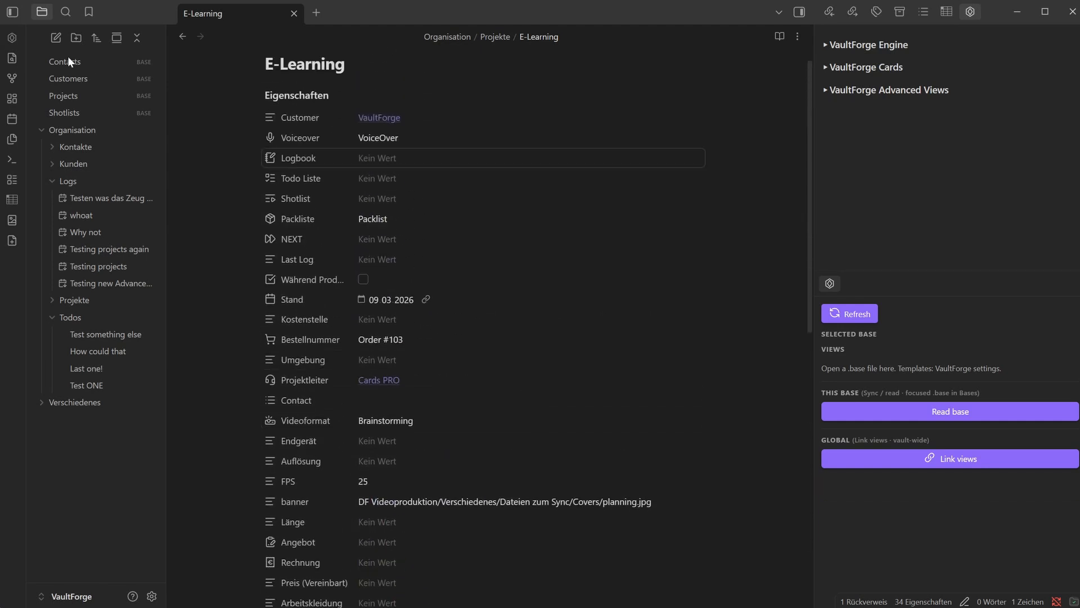
{"action": "left_click", "coordinate": [64, 96]}
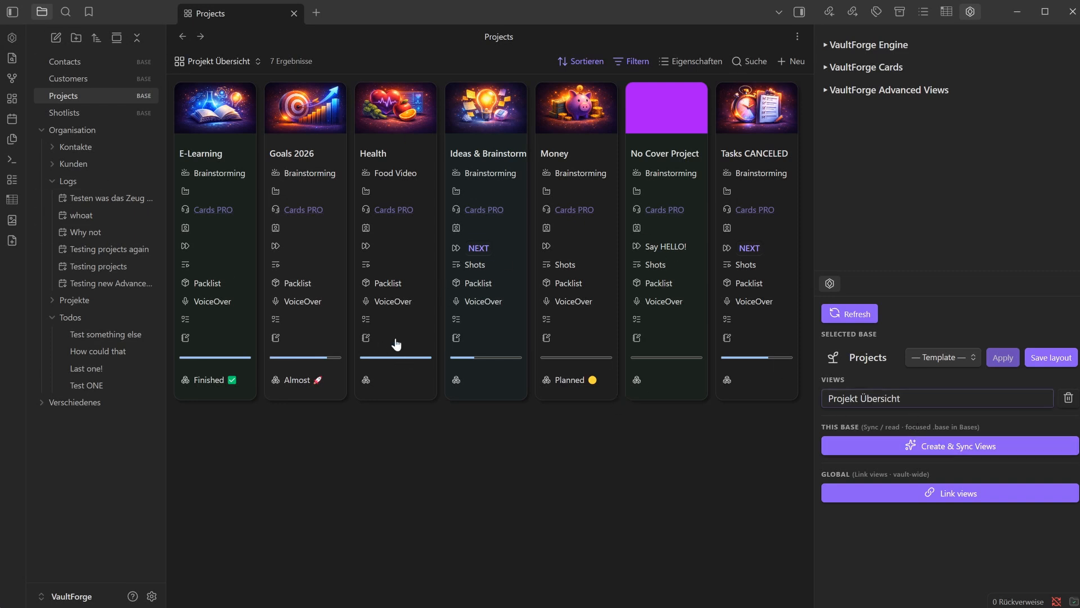
Step: Go through the notes in the Logs folder and check each one's Project link and log tag
{"action": "left_click", "coordinate": [90, 198]}
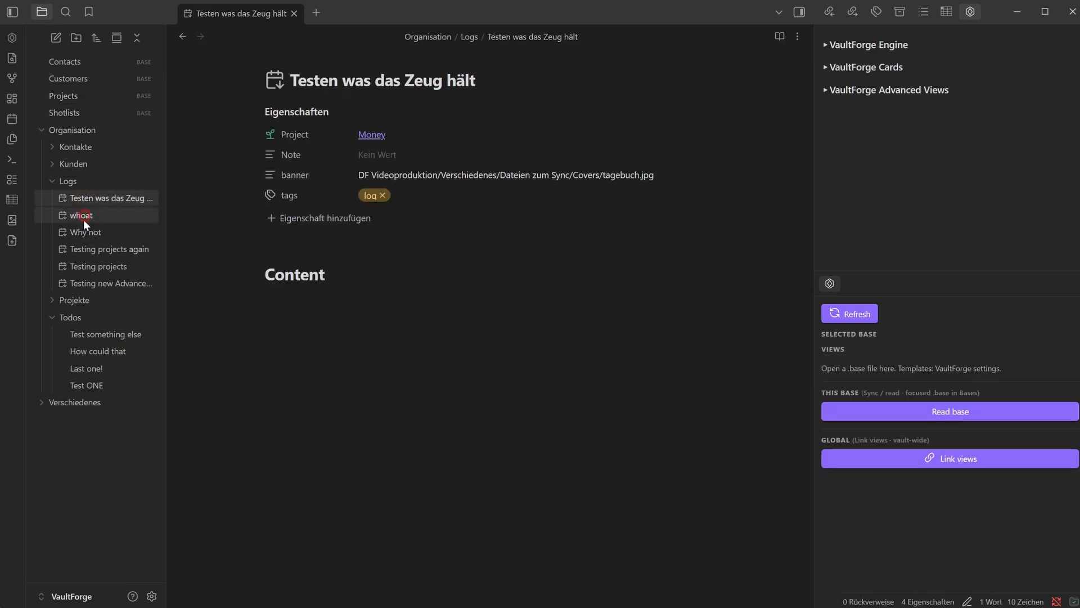
{"action": "left_click", "coordinate": [83, 218]}
{"action": "left_click", "coordinate": [84, 233]}
{"action": "left_click", "coordinate": [84, 247]}
{"action": "left_click", "coordinate": [83, 266]}
{"action": "left_click", "coordinate": [87, 284]}
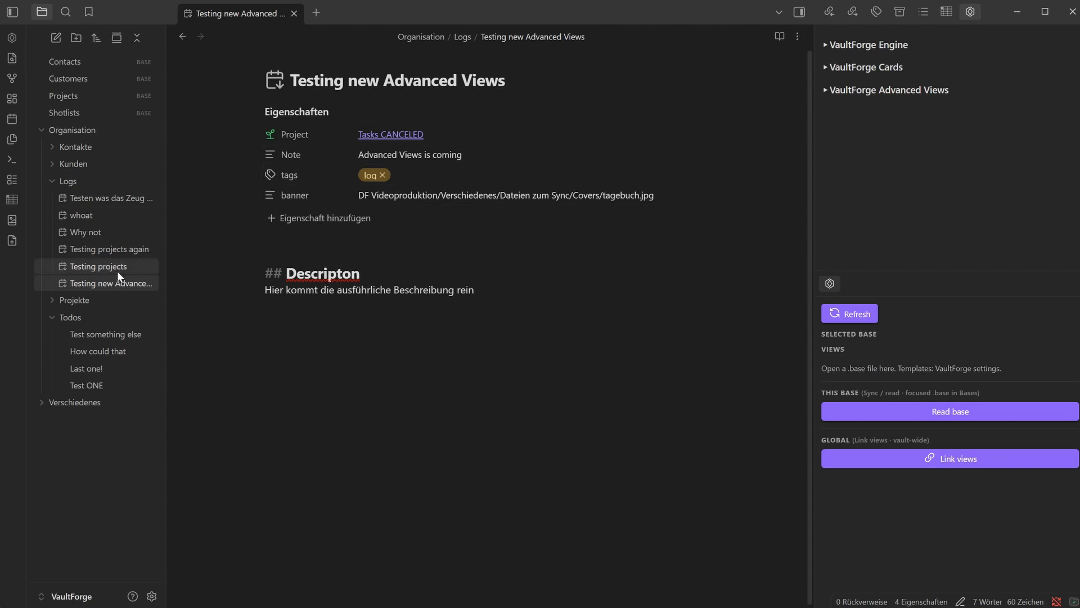
{"action": "left_click", "coordinate": [107, 268]}
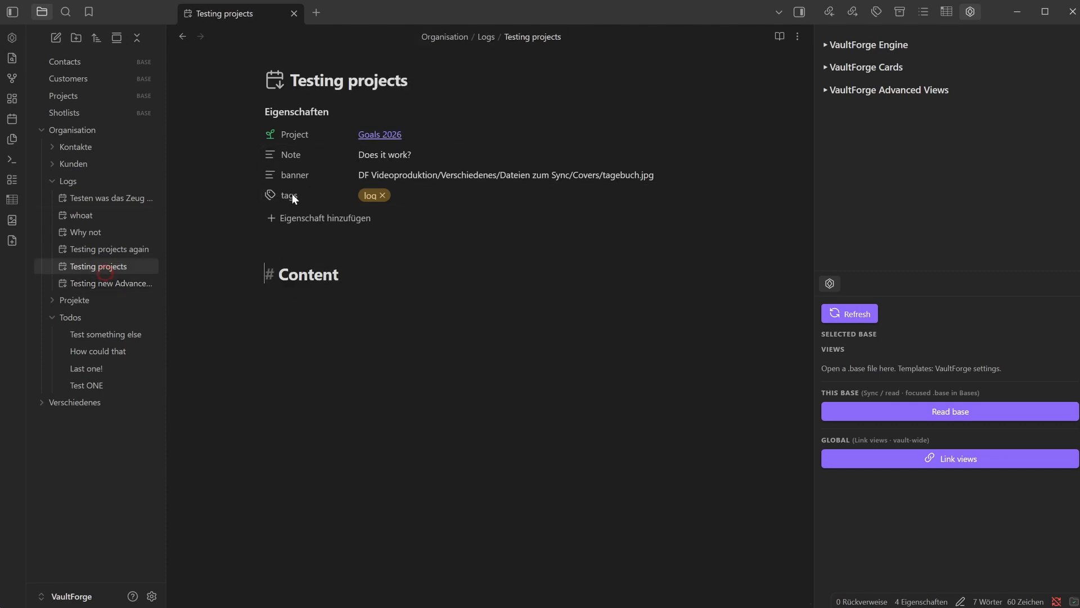
{"action": "left_click", "coordinate": [92, 250]}
{"action": "left_click", "coordinate": [90, 200]}
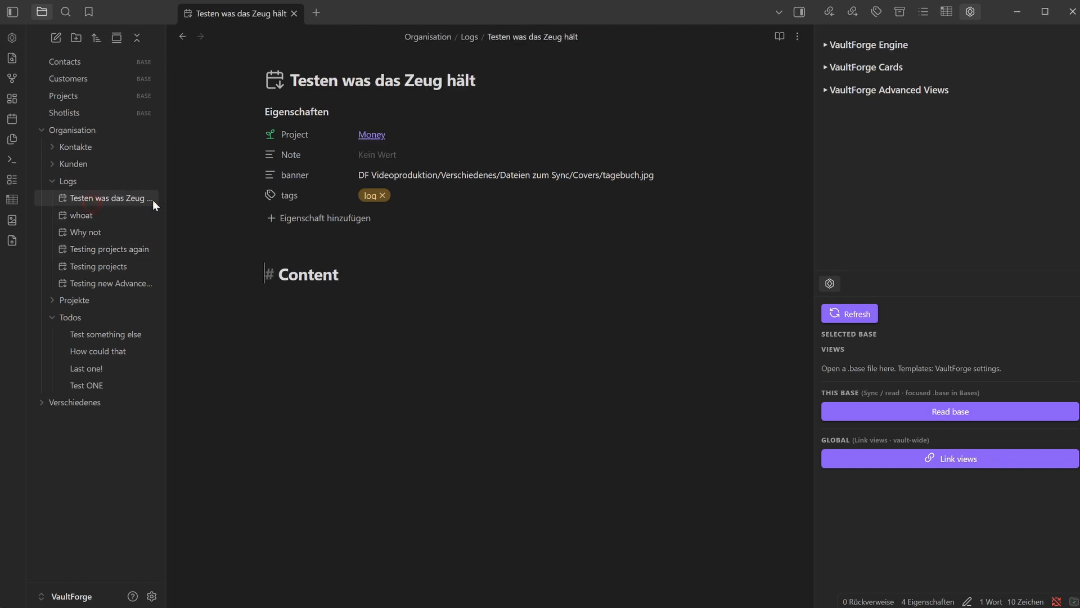
{"action": "left_click", "coordinate": [81, 215]}
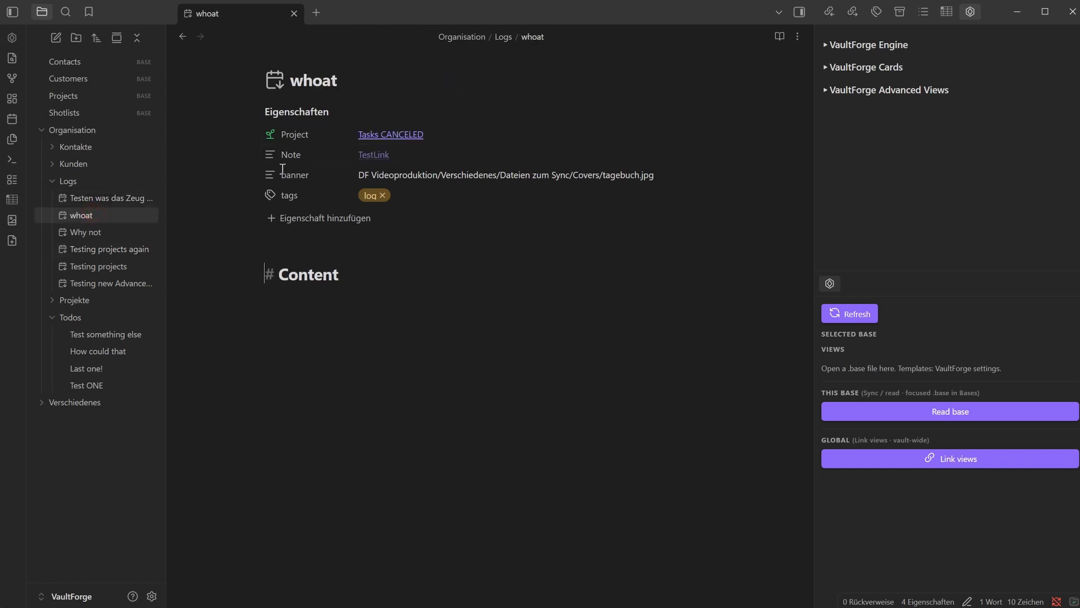
{"action": "left_click", "coordinate": [90, 232]}
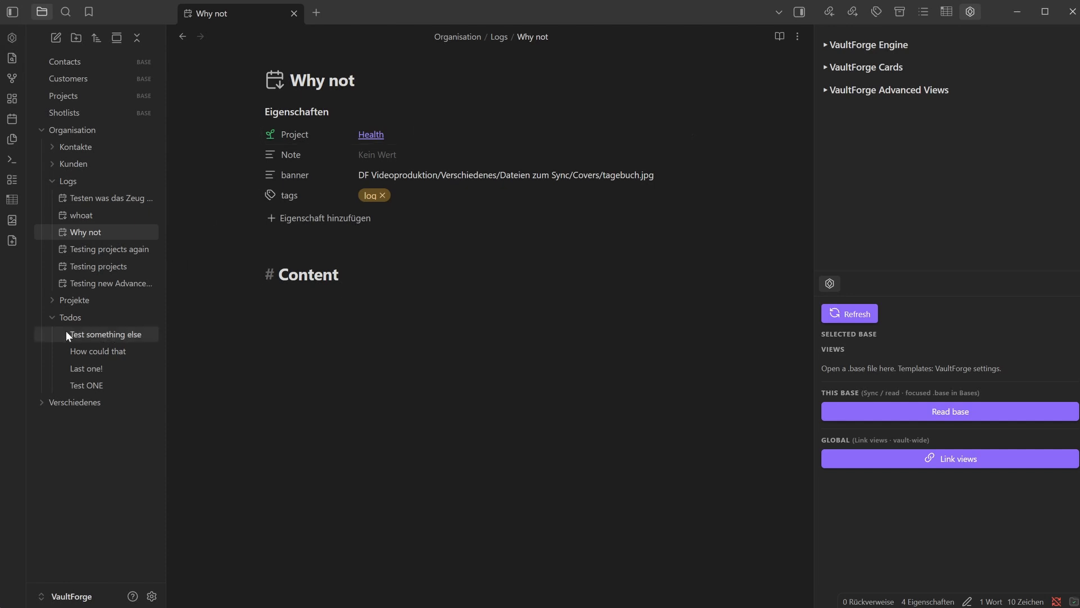
Step: Check the Project link in the todo note Test something else and reopen the log note Testen was das Zeug hält
{"action": "left_click", "coordinate": [113, 333]}
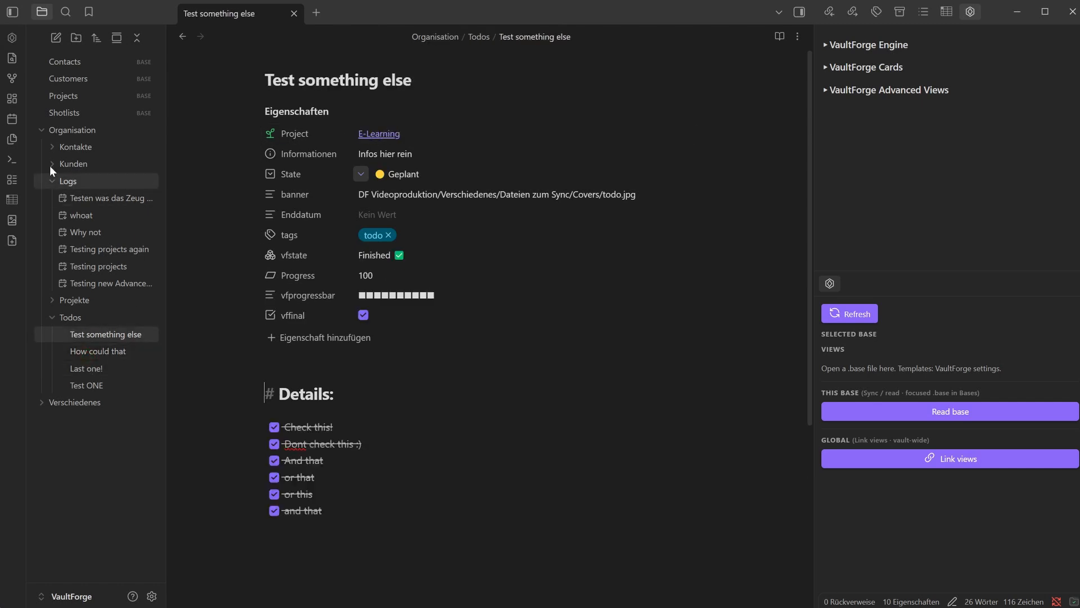
{"action": "left_click", "coordinate": [74, 182]}
{"action": "left_click", "coordinate": [74, 182]}
{"action": "left_click", "coordinate": [104, 198]}
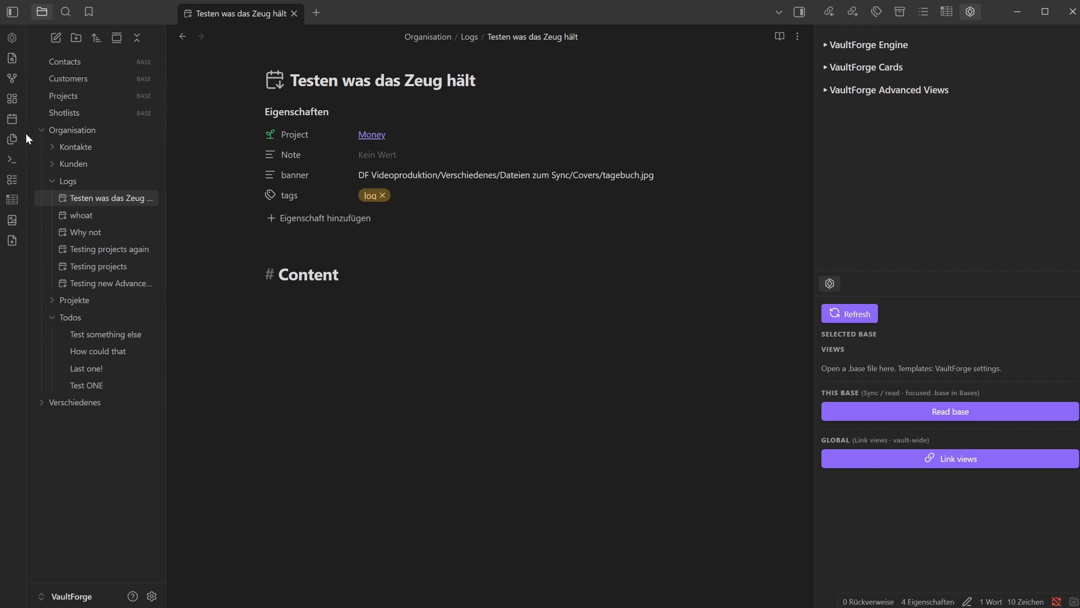
Step: Create a new base and name it Logbook
{"action": "left_click", "coordinate": [12, 181]}
{"action": "left_click", "coordinate": [519, 38]}
{"action": "key", "text": "BackSpace"}
{"action": "key", "text": "BackSpace"}
{"action": "key", "text": "BackSpace"}
{"action": "key", "text": "BackSpace"}
{"action": "key", "text": "BackSpace"}
{"action": "key", "text": "BackSpace"}
{"action": "key", "text": "BackSpace"}
{"action": "key", "text": "BackSpace"}
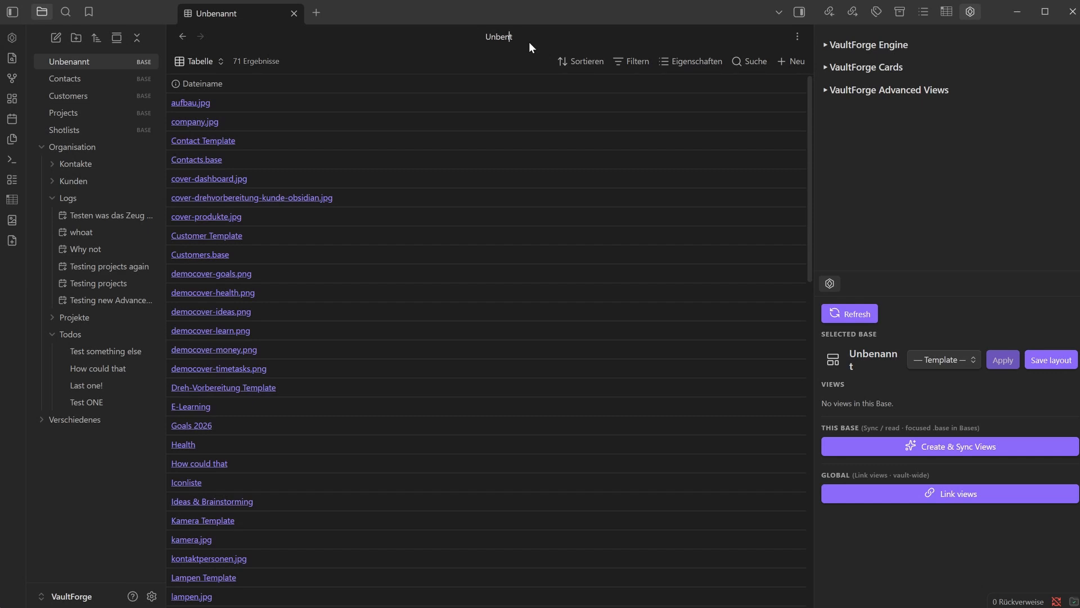
{"action": "type", "text": "Logbook"}
{"action": "key", "text": "Return"}
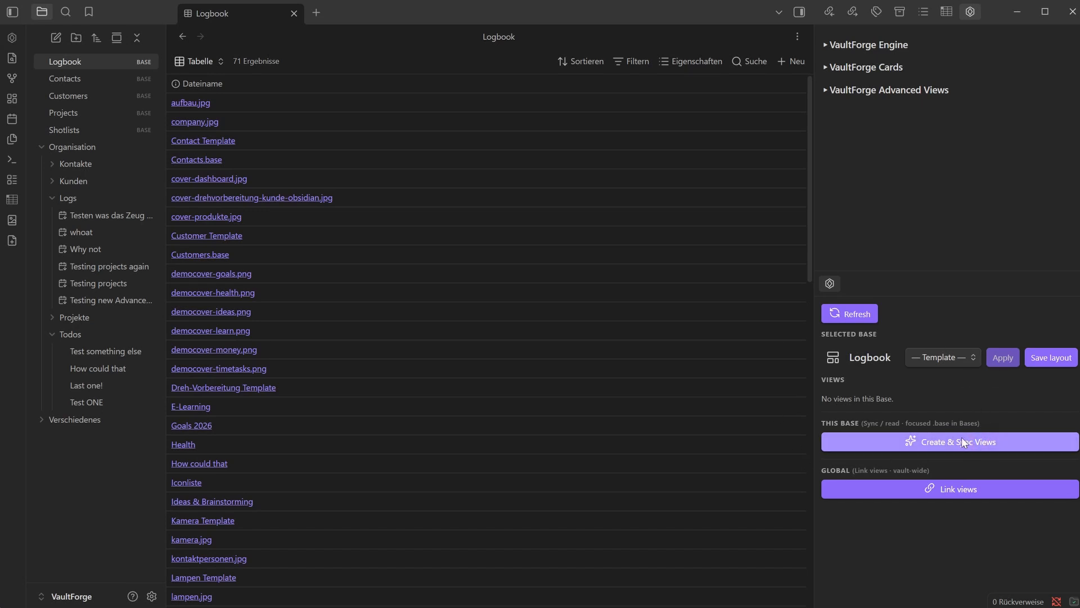
Step: Open Create & Sync Views for the Logbook base and clear its source tag and target property
{"action": "left_click", "coordinate": [1002, 439]}
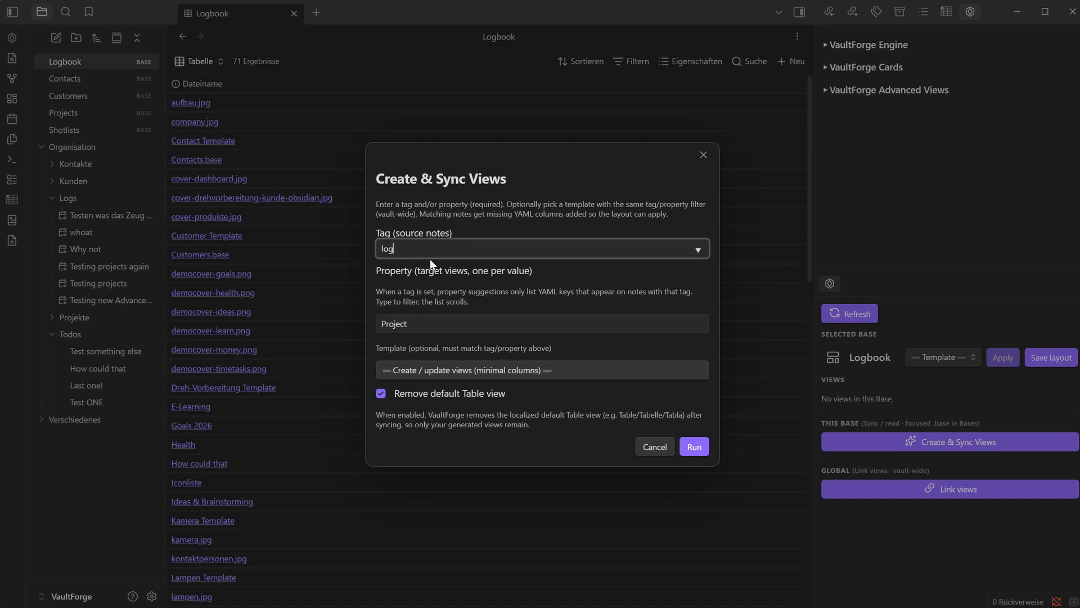
{"action": "key", "text": "BackSpace"}
{"action": "key", "text": "BackSpace"}
{"action": "key", "text": "BackSpace"}
{"action": "left_click", "coordinate": [419, 326]}
{"action": "key", "text": "ctrl+a"}
{"action": "key", "text": "BackSpace"}
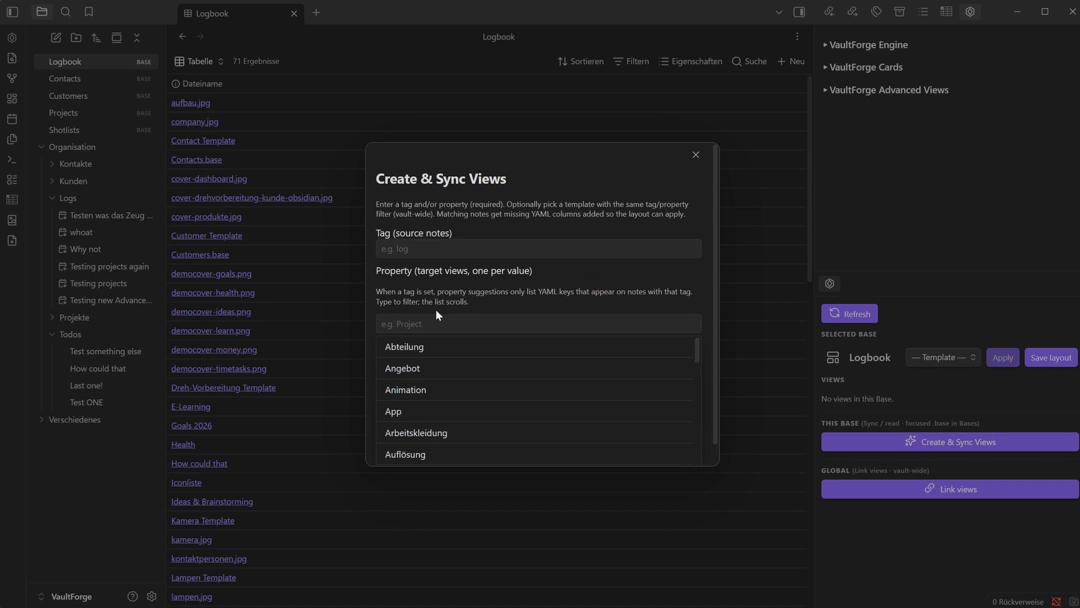
Step: Run Create & Sync Views with log as the source tag and Project as the target property
{"action": "scroll", "coordinate": [490, 378], "scroll_direction": "down", "scroll_amount": 15}
{"action": "scroll", "coordinate": [490, 395], "scroll_direction": "down", "scroll_amount": 8}
{"action": "scroll", "coordinate": [489, 393], "scroll_direction": "up", "scroll_amount": 20}
{"action": "scroll", "coordinate": [485, 386], "scroll_direction": "down", "scroll_amount": 2}
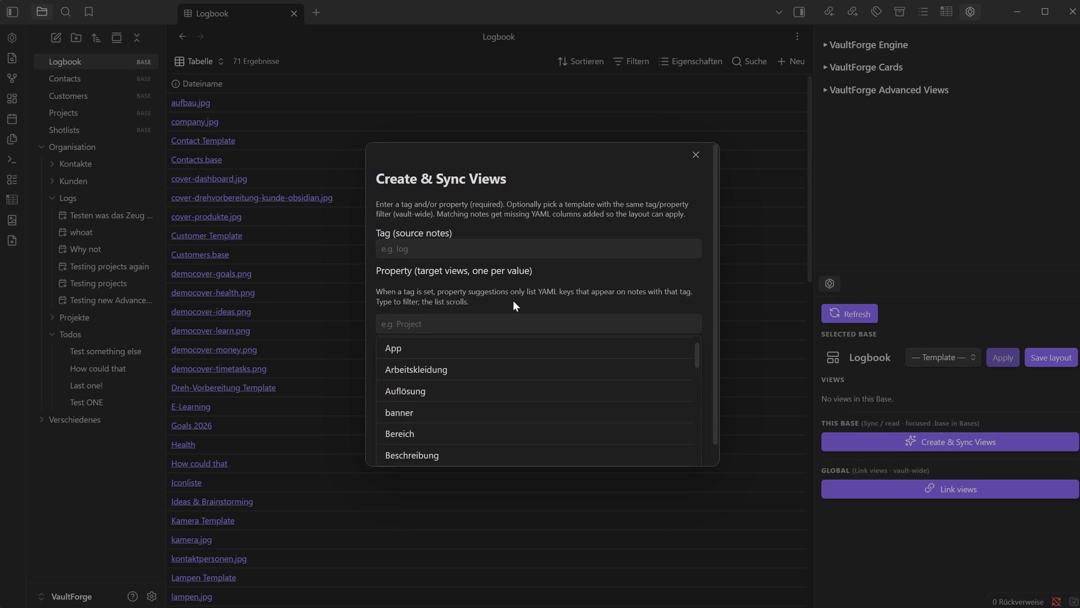
{"action": "left_click", "coordinate": [425, 248]}
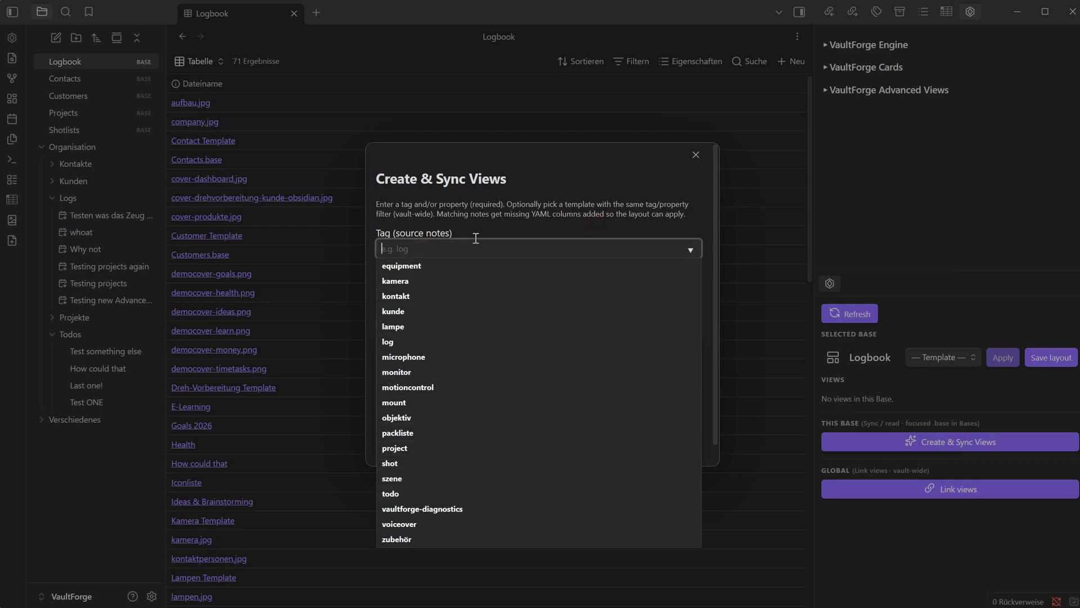
{"action": "left_click", "coordinate": [487, 226]}
{"action": "left_click", "coordinate": [690, 248]}
{"action": "left_click", "coordinate": [388, 345]}
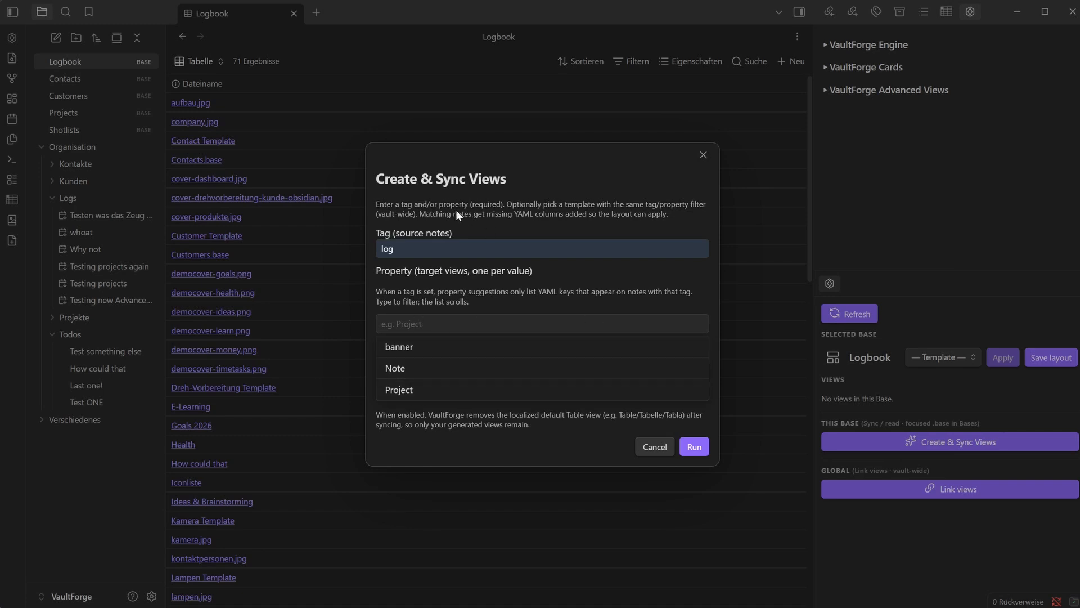
{"action": "left_click", "coordinate": [415, 390]}
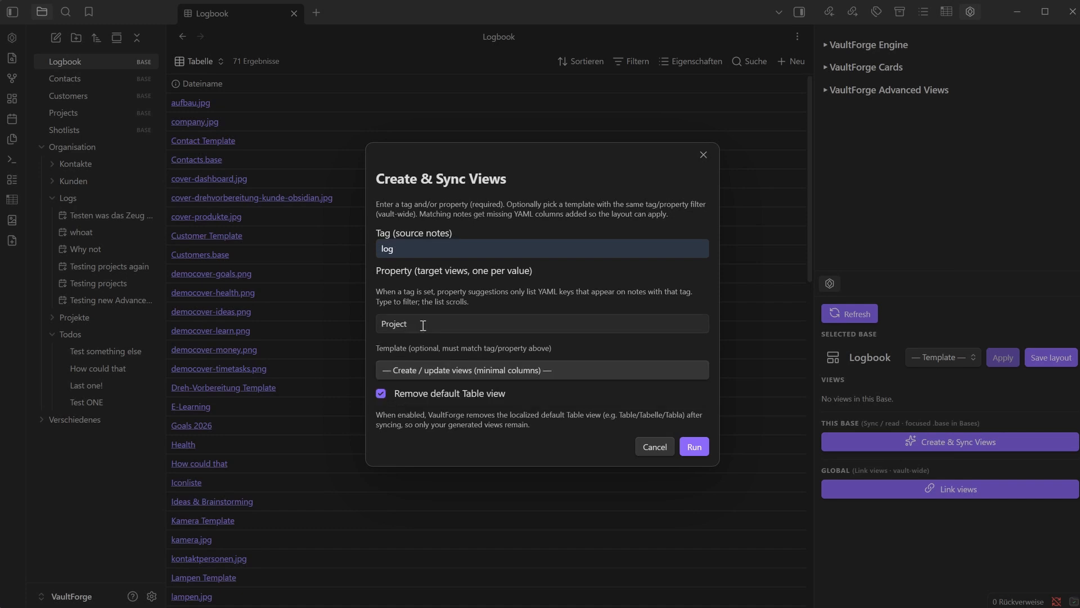
{"action": "left_click", "coordinate": [694, 446]}
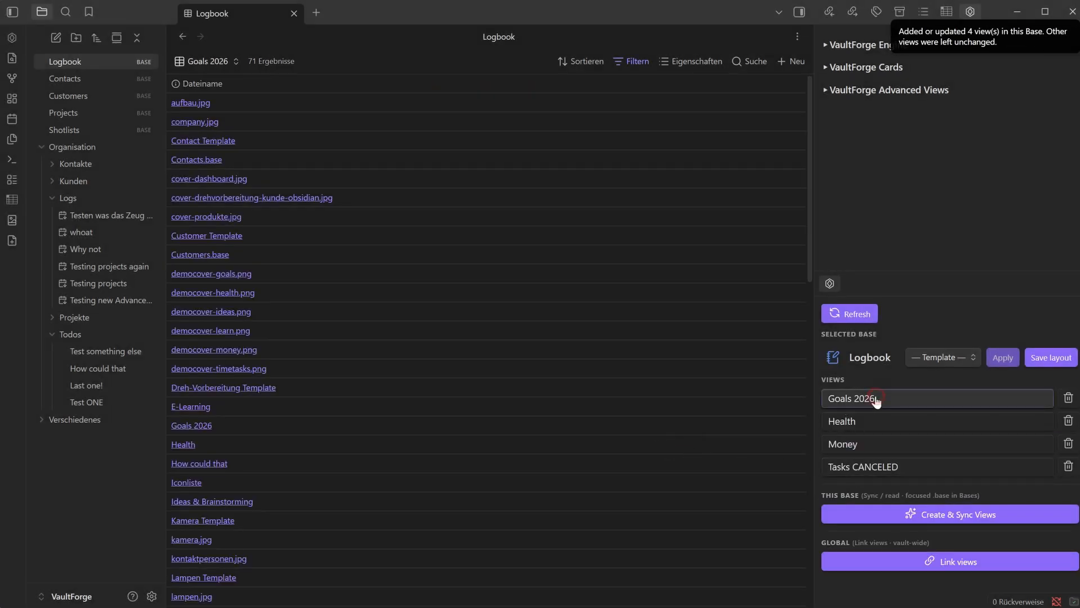
Step: Check the Logbook base's Goals 2026, Health, Money and Tasks CANCELED views against the project cards in the Projects base
{"action": "left_click", "coordinate": [878, 428]}
{"action": "left_click", "coordinate": [872, 446]}
{"action": "left_click", "coordinate": [871, 468]}
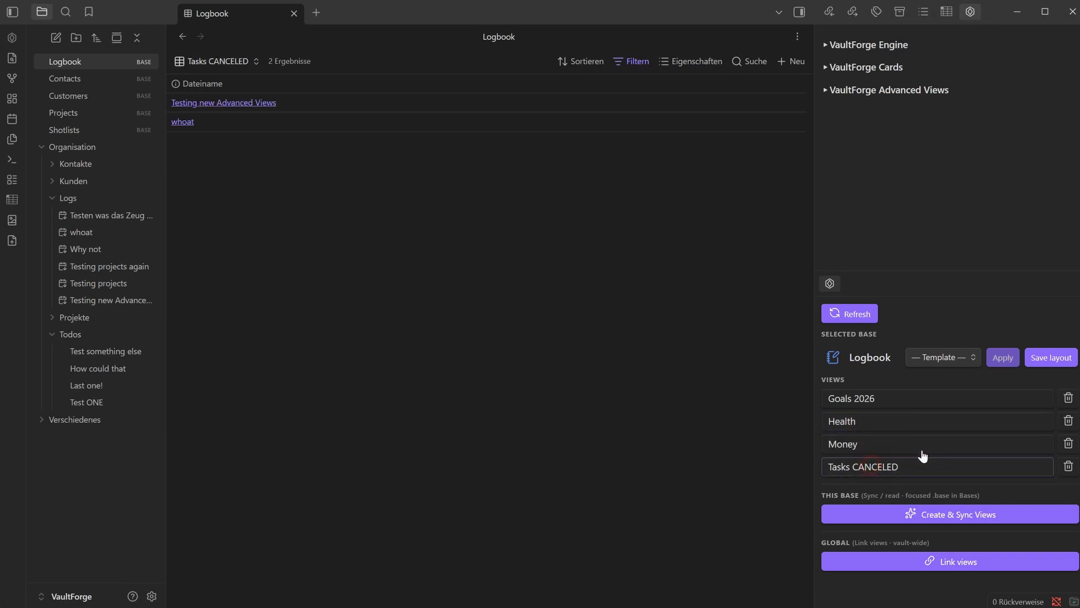
{"action": "left_click", "coordinate": [871, 400]}
{"action": "left_click", "coordinate": [870, 427]}
{"action": "left_click", "coordinate": [870, 444]}
{"action": "left_click", "coordinate": [867, 467]}
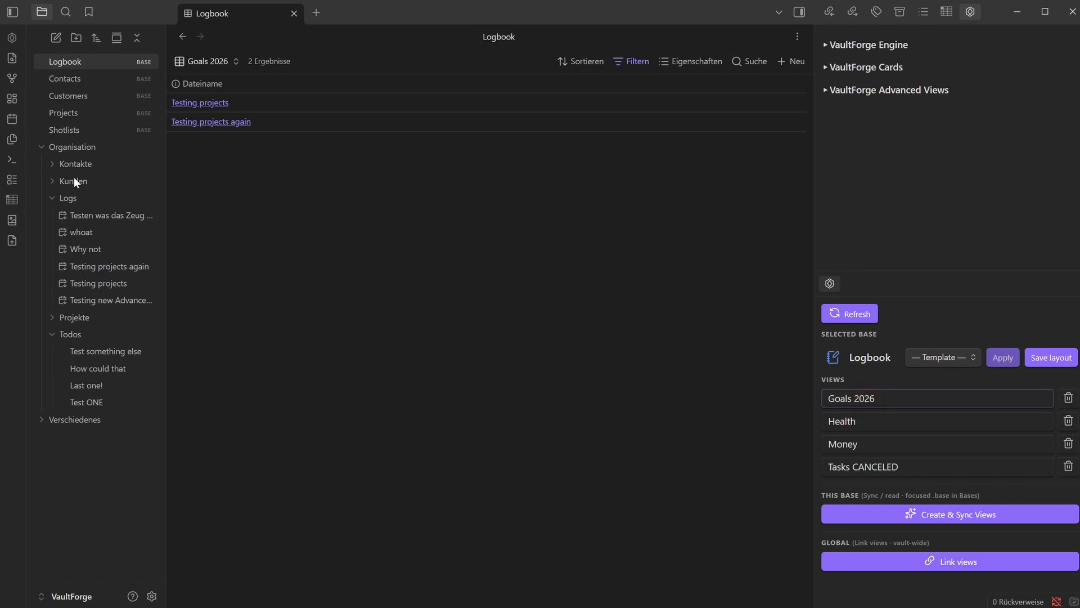
{"action": "left_click", "coordinate": [67, 112]}
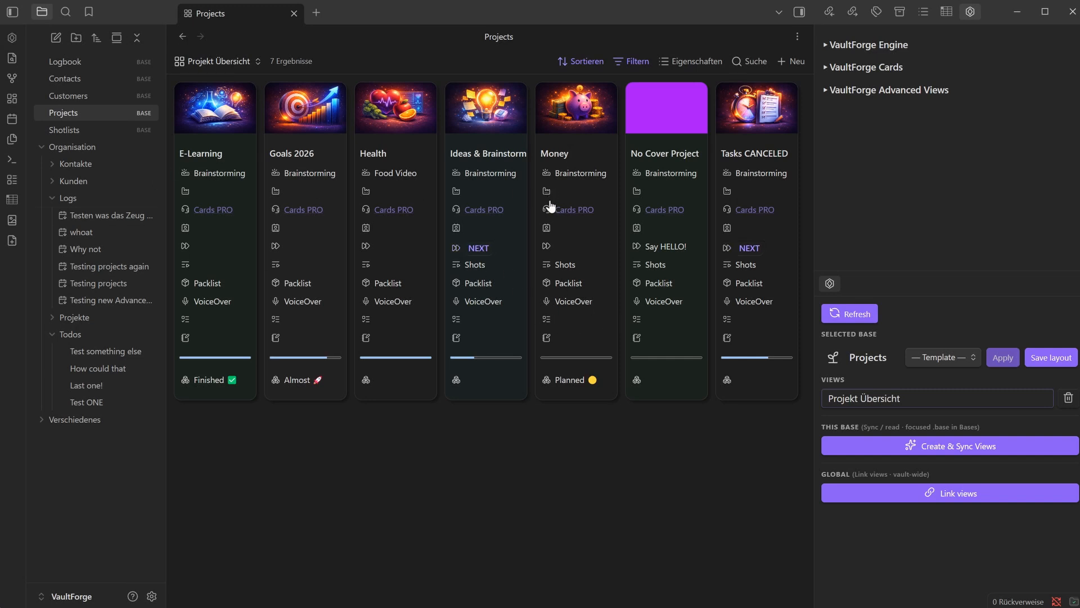
{"action": "left_click", "coordinate": [78, 62]}
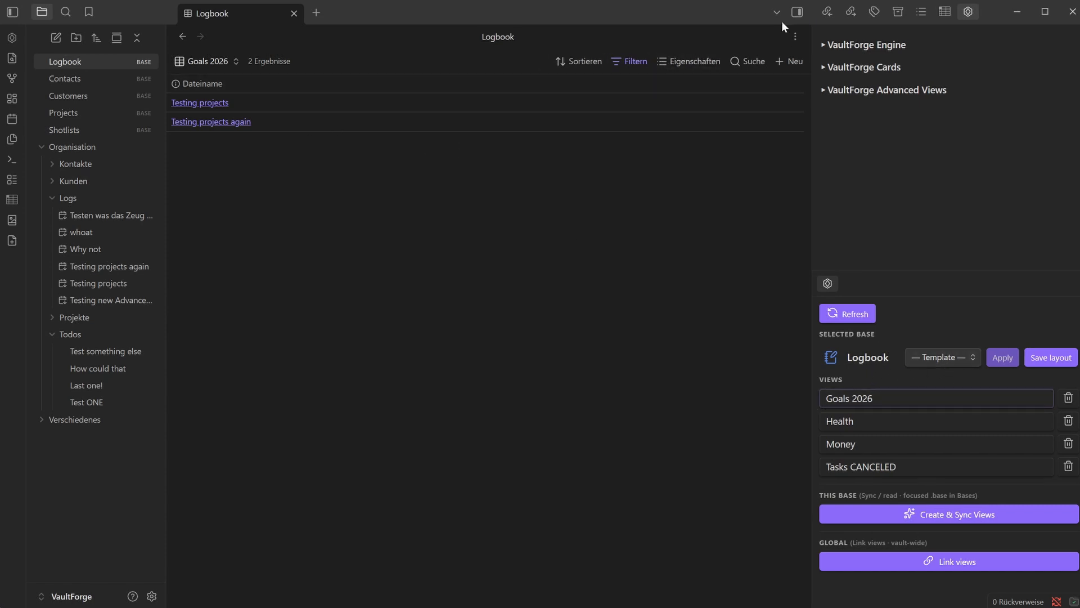
Step: Show the tags, Project and Erstellt properties as columns in the Goals 2026 view
{"action": "left_click", "coordinate": [685, 59]}
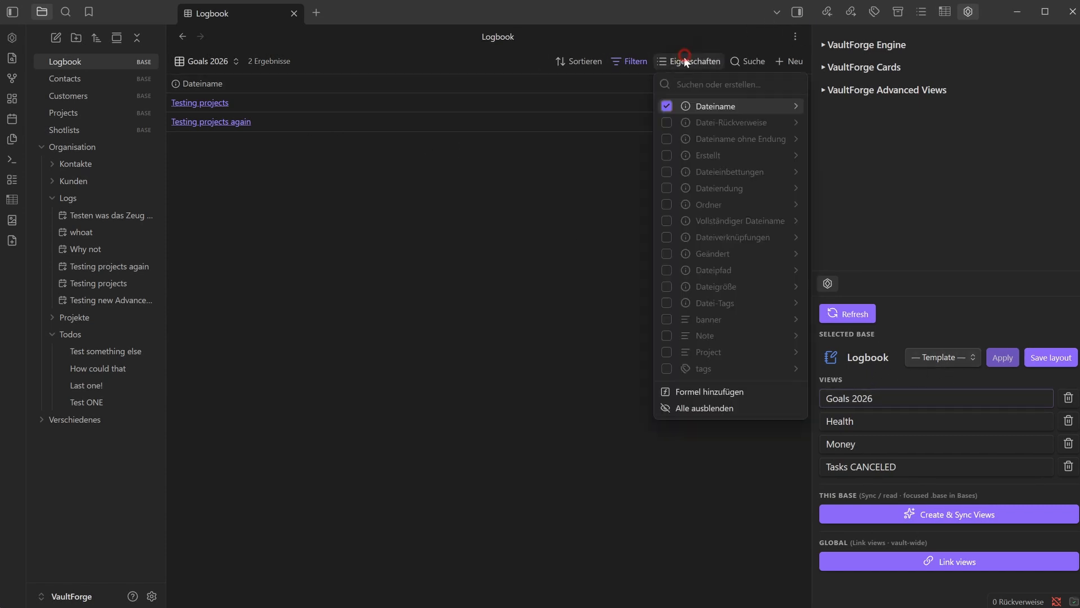
{"action": "left_click", "coordinate": [667, 352]}
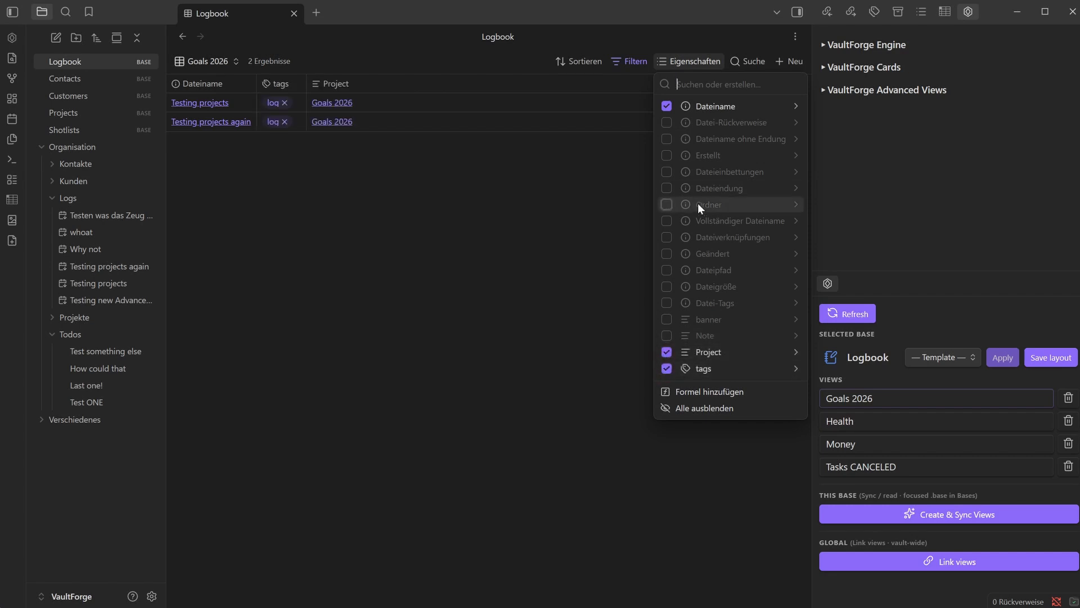
{"action": "left_click", "coordinate": [667, 156]}
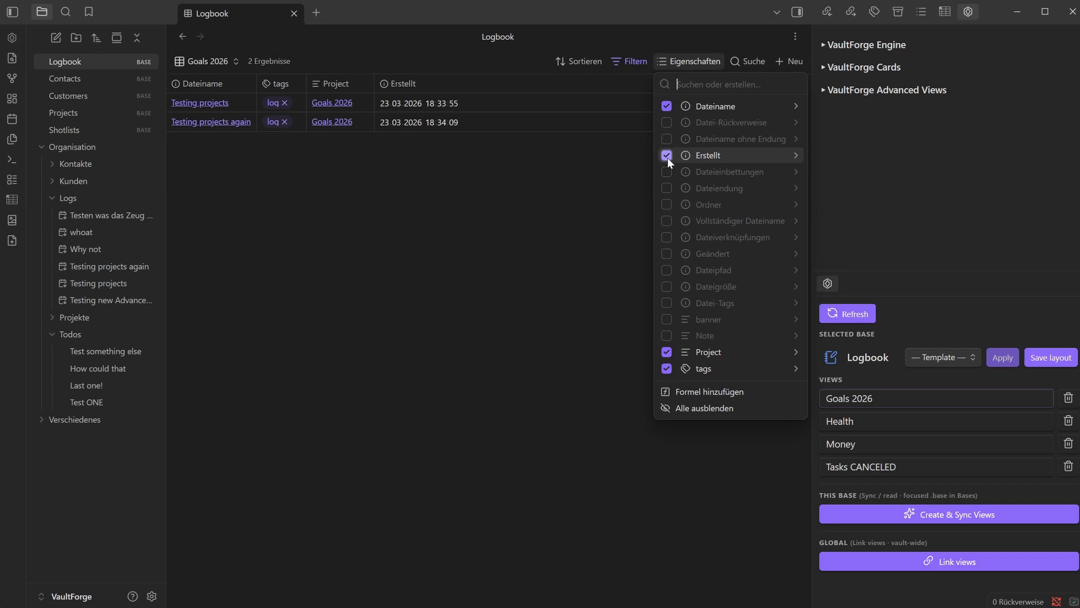
Step: Arrange the columns as Erstellt, Dateiname, Project, tags, and slightly widen the Dateiname and Project columns
{"action": "left_click_drag", "start_coordinate": [687, 155], "coordinate": [696, 111]}
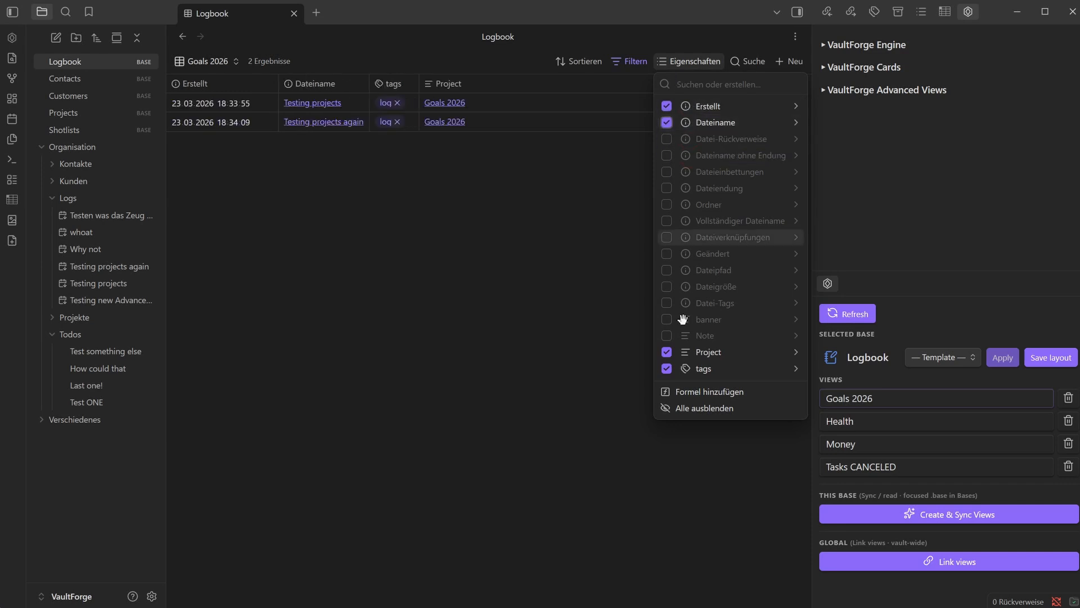
{"action": "left_click_drag", "start_coordinate": [689, 353], "coordinate": [705, 146]}
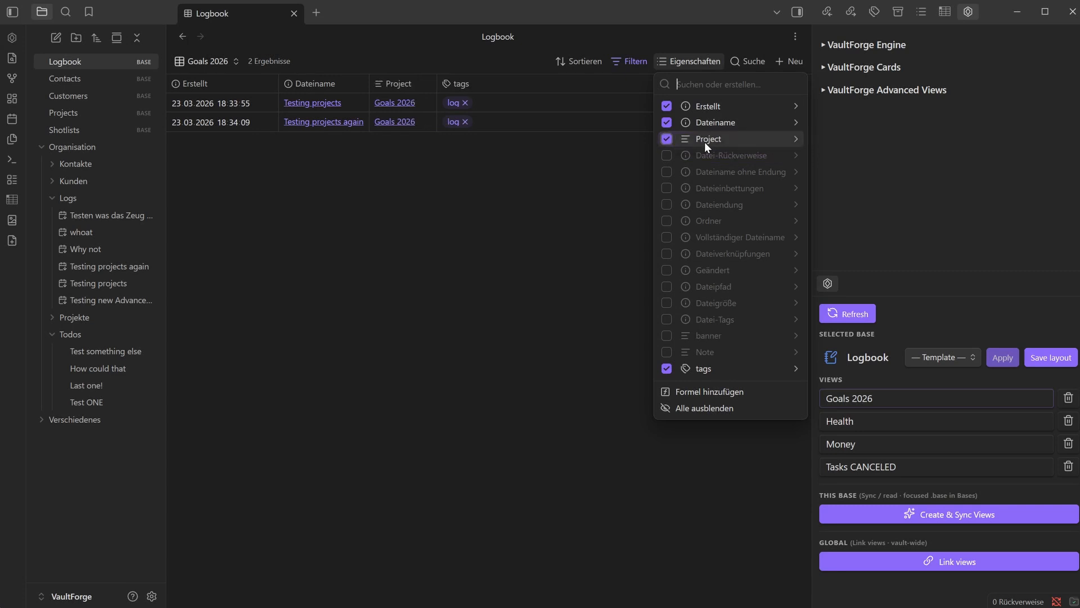
{"action": "left_click_drag", "start_coordinate": [685, 368], "coordinate": [690, 159]}
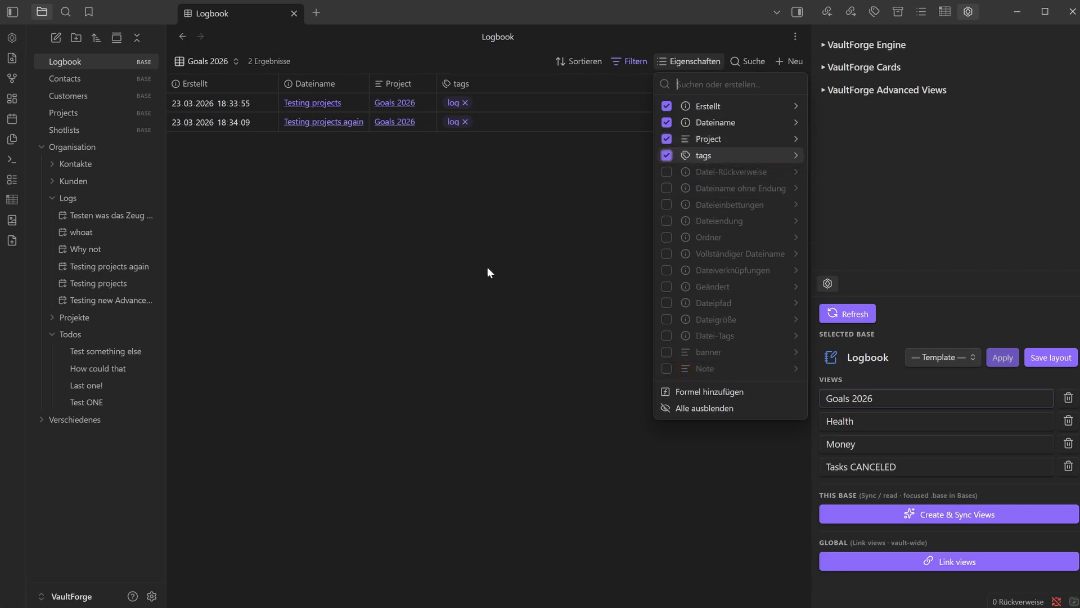
{"action": "left_click", "coordinate": [445, 218]}
{"action": "mouse_move", "coordinate": [373, 85]}
{"action": "left_mouse_down"}
{"action": "mouse_move", "coordinate": [362, 82]}
{"action": "mouse_move", "coordinate": [384, 85]}
{"action": "left_mouse_up"}
{"action": "left_click_drag", "start_coordinate": [451, 82], "coordinate": [457, 83]}
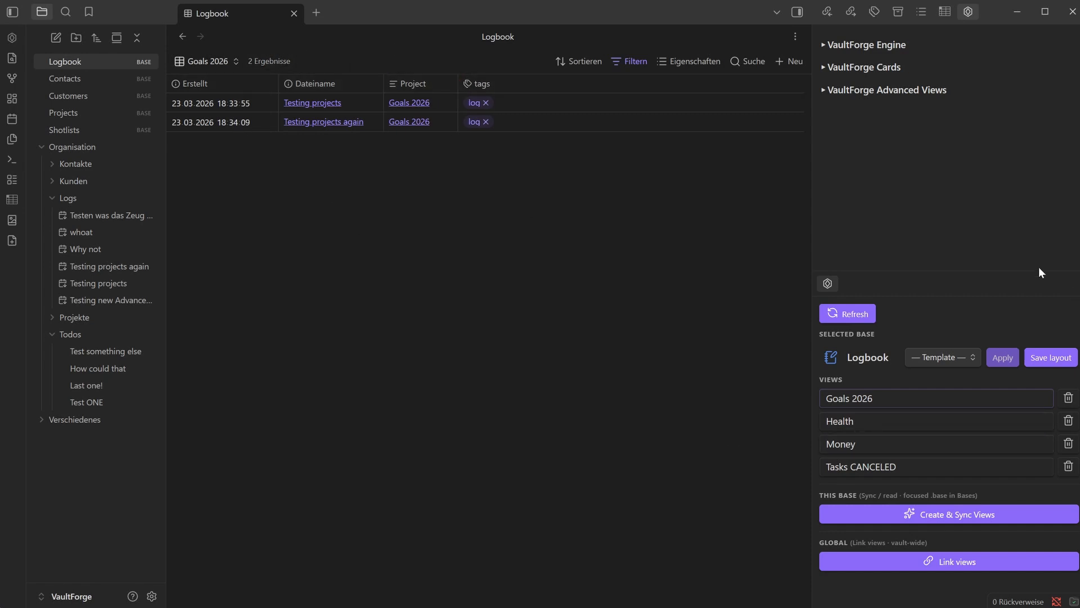
Step: Check the Advanced Views template folder setting and the vaultforge-template-base-links note stored in that folder
{"action": "left_click", "coordinate": [1048, 363]}
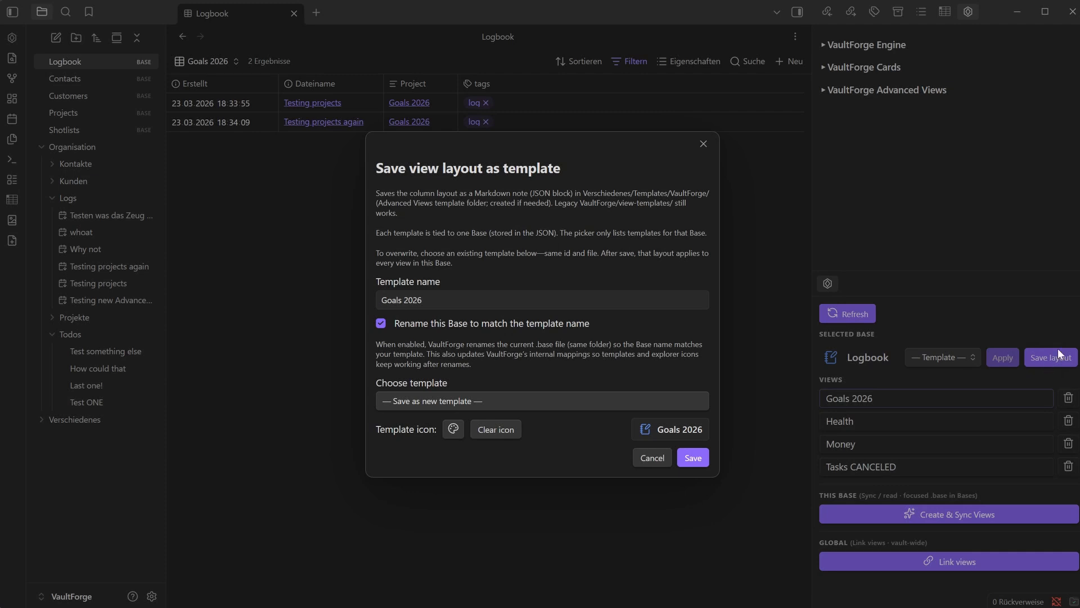
{"action": "left_click", "coordinate": [662, 458]}
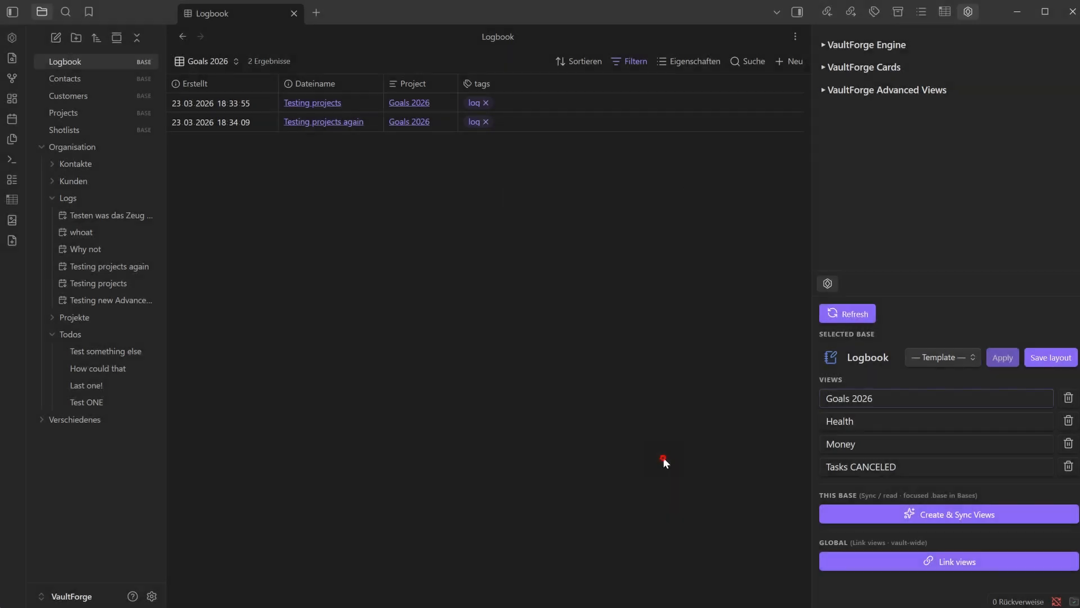
{"action": "left_click", "coordinate": [824, 91]}
{"action": "scroll", "coordinate": [897, 118], "scroll_direction": "down", "scroll_amount": 5}
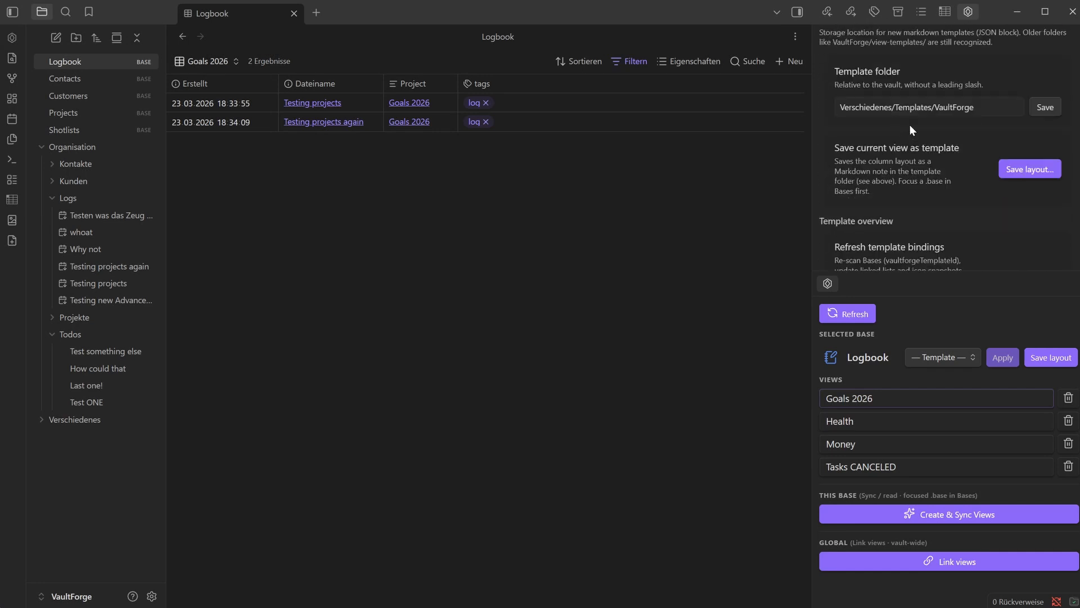
{"action": "scroll", "coordinate": [840, 136], "scroll_direction": "up", "scroll_amount": 2}
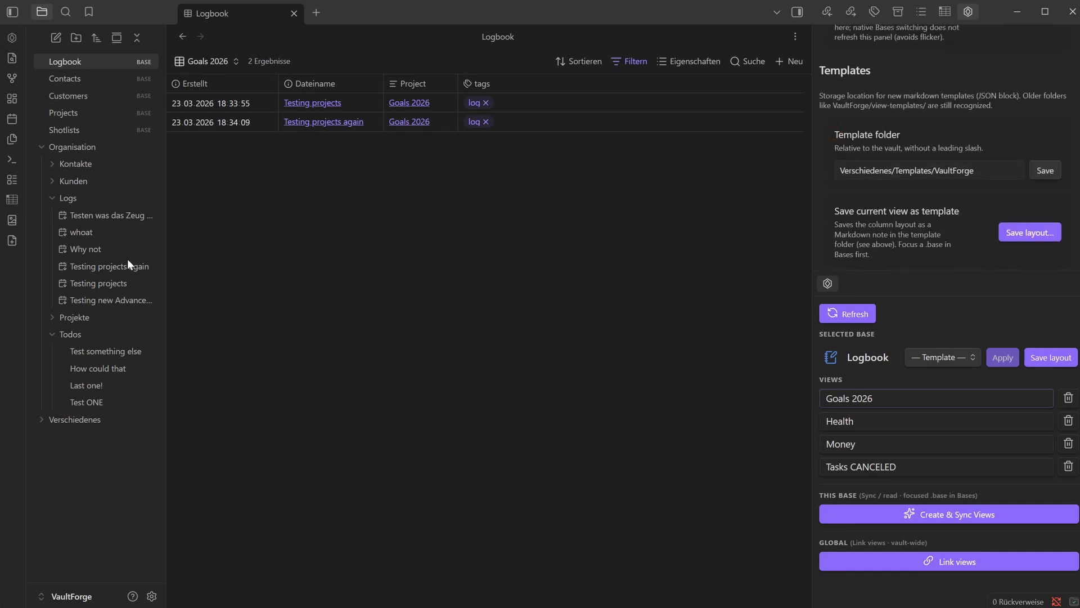
{"action": "left_click", "coordinate": [41, 146]}
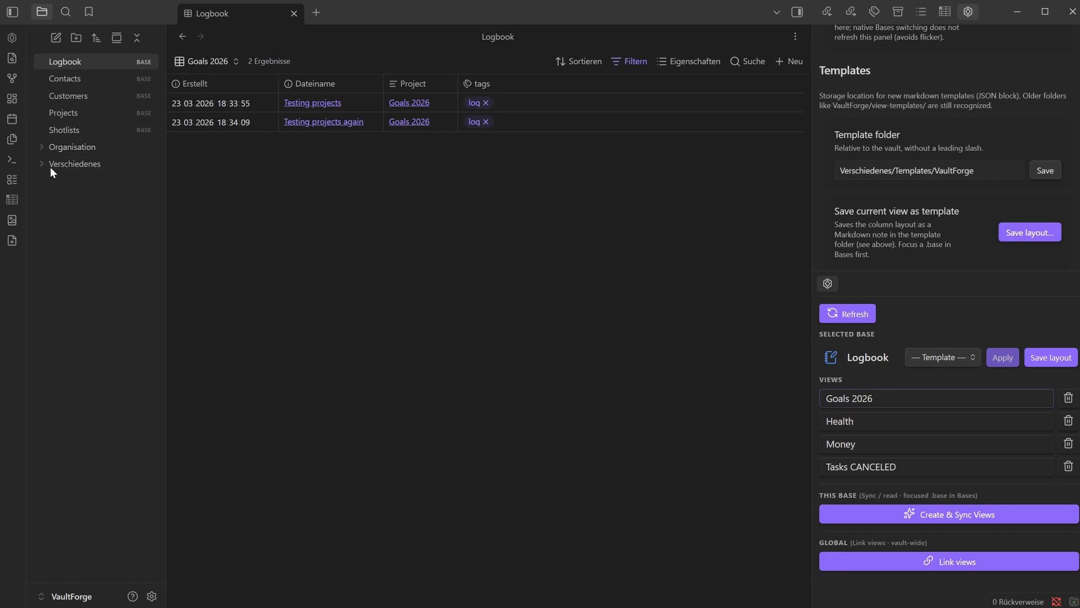
{"action": "left_click", "coordinate": [38, 164]}
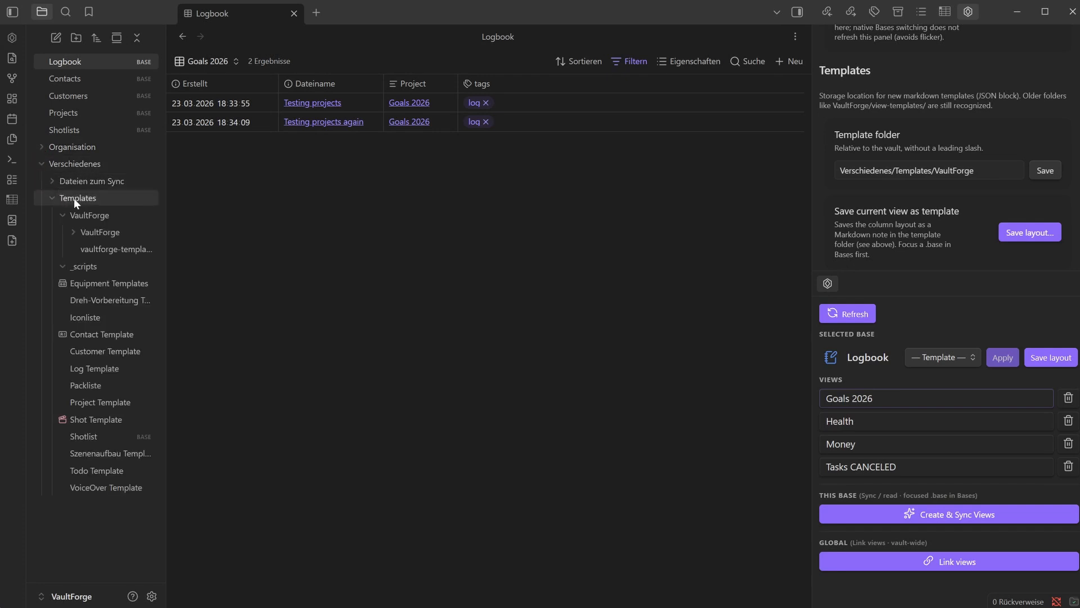
{"action": "left_click", "coordinate": [106, 251]}
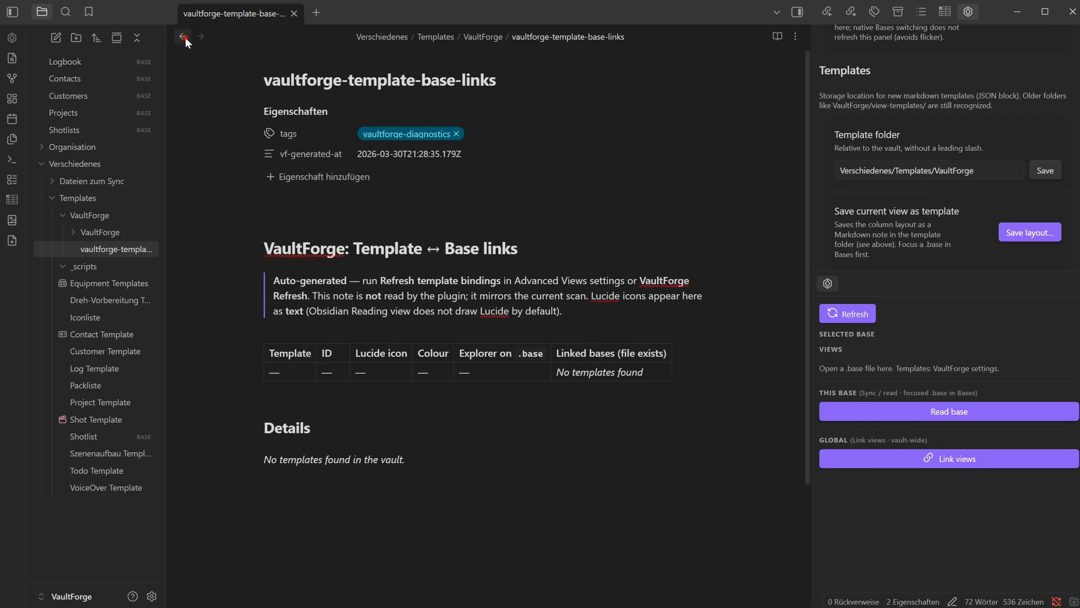
{"action": "left_click", "coordinate": [182, 36]}
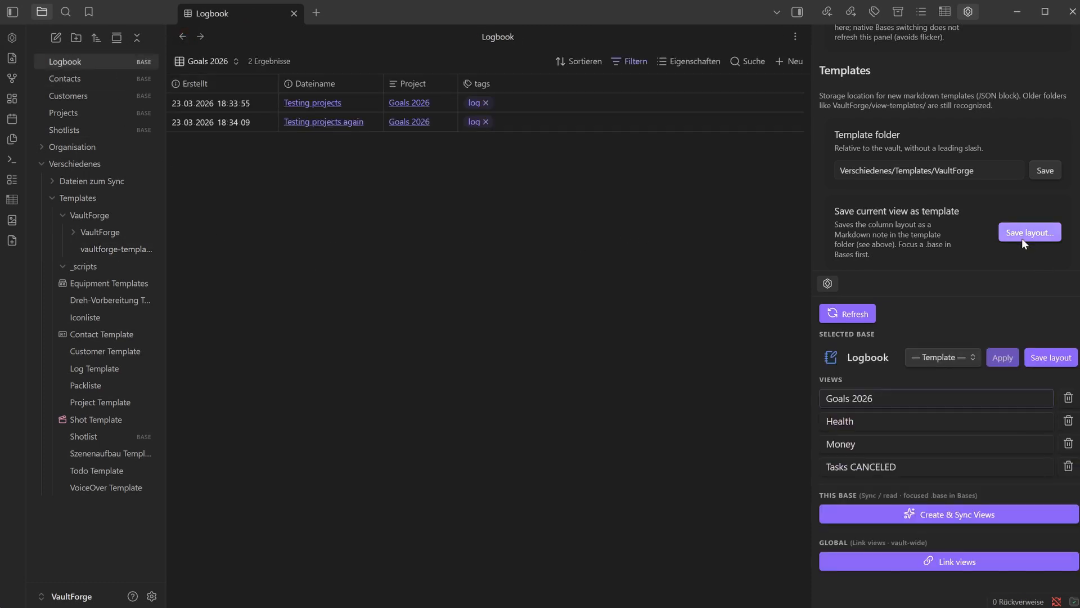
Step: Open saving the current view layout as a new template and name the template Logbook
{"action": "left_click", "coordinate": [1040, 234]}
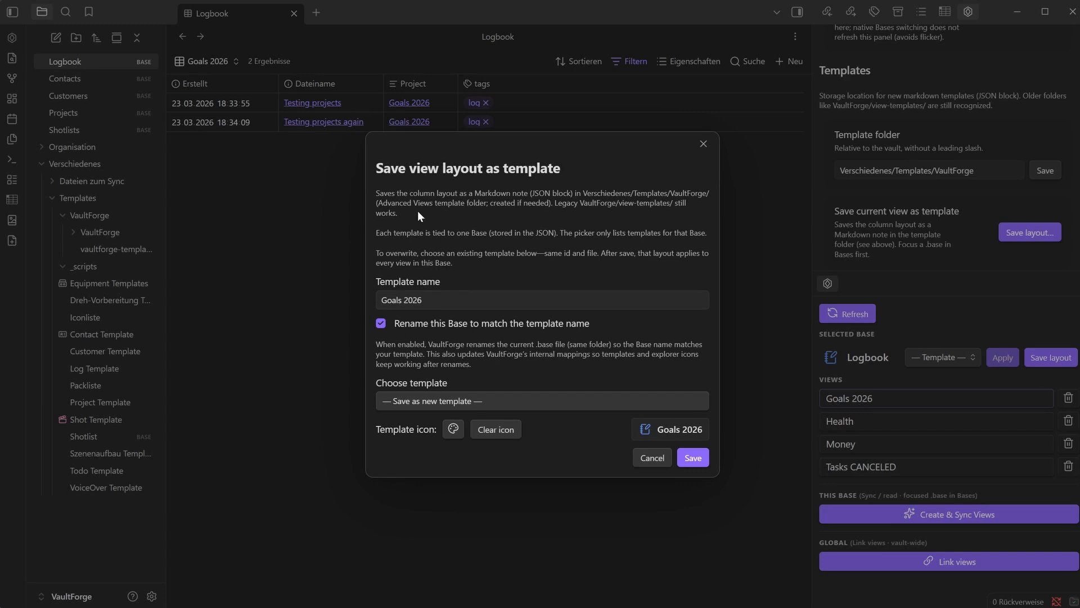
{"action": "left_click_drag", "start_coordinate": [442, 298], "coordinate": [365, 302]}
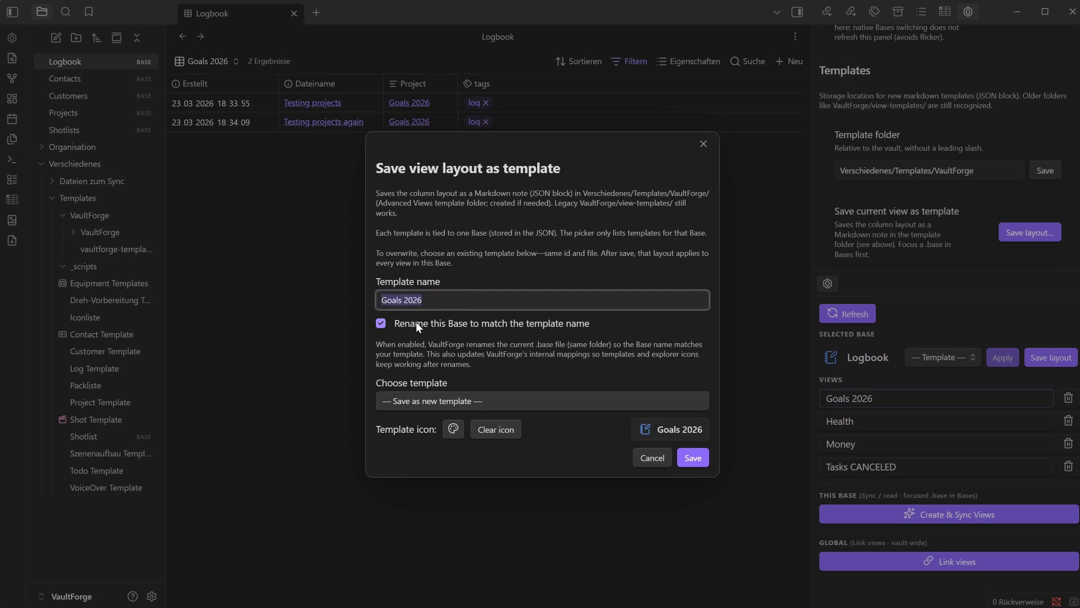
{"action": "type", "text": "Logbook"}
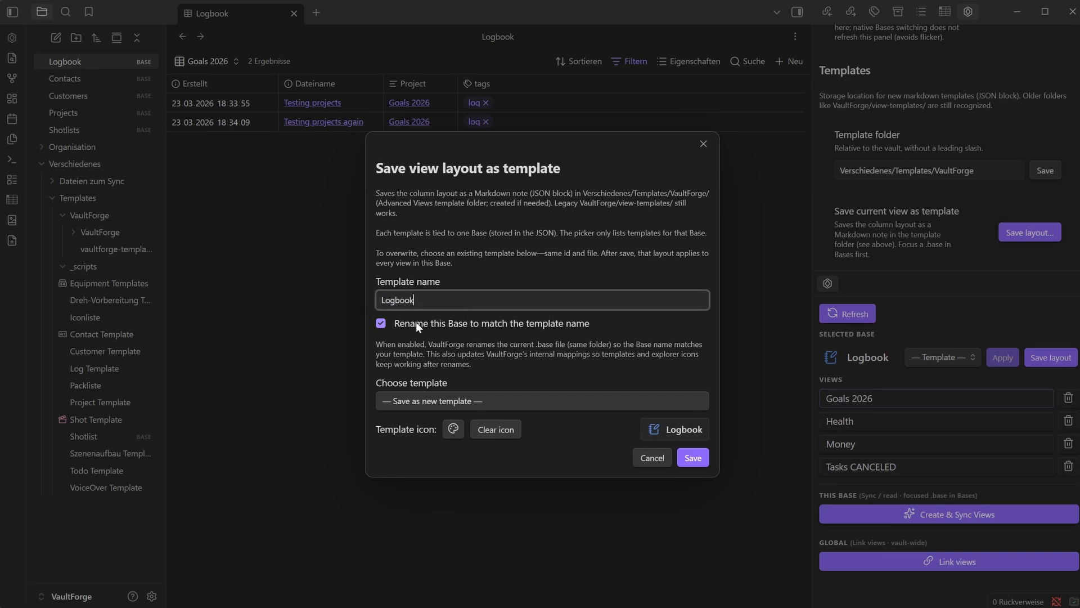
Step: Give the template the notebook-and-pen icon in yellow and save the template
{"action": "left_click", "coordinate": [453, 429]}
{"action": "left_click", "coordinate": [482, 320]}
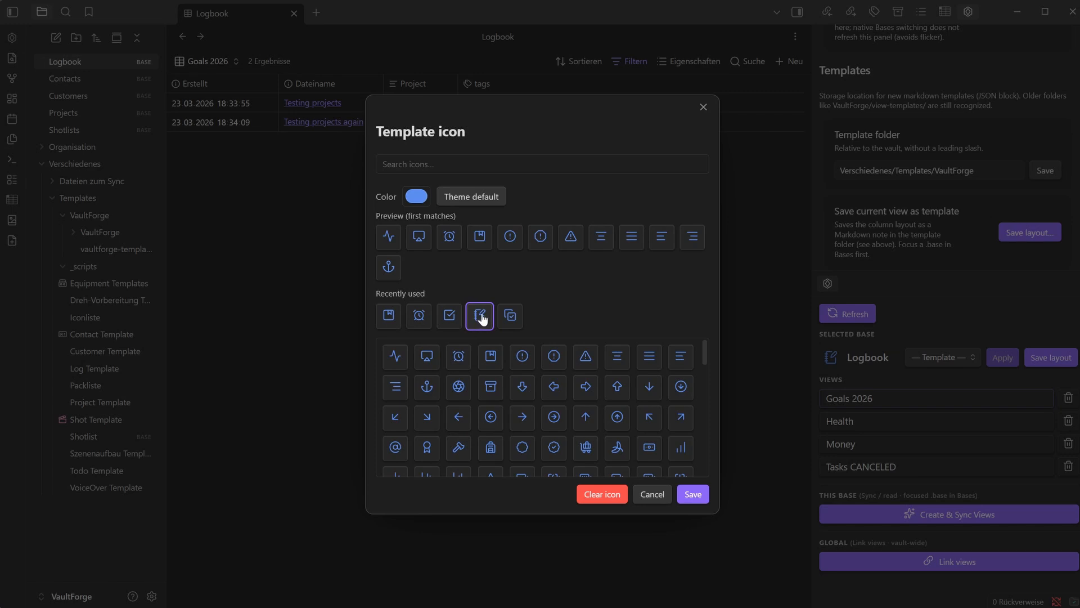
{"action": "left_click", "coordinate": [421, 199]}
{"action": "left_click_drag", "start_coordinate": [505, 310], "coordinate": [524, 308]}
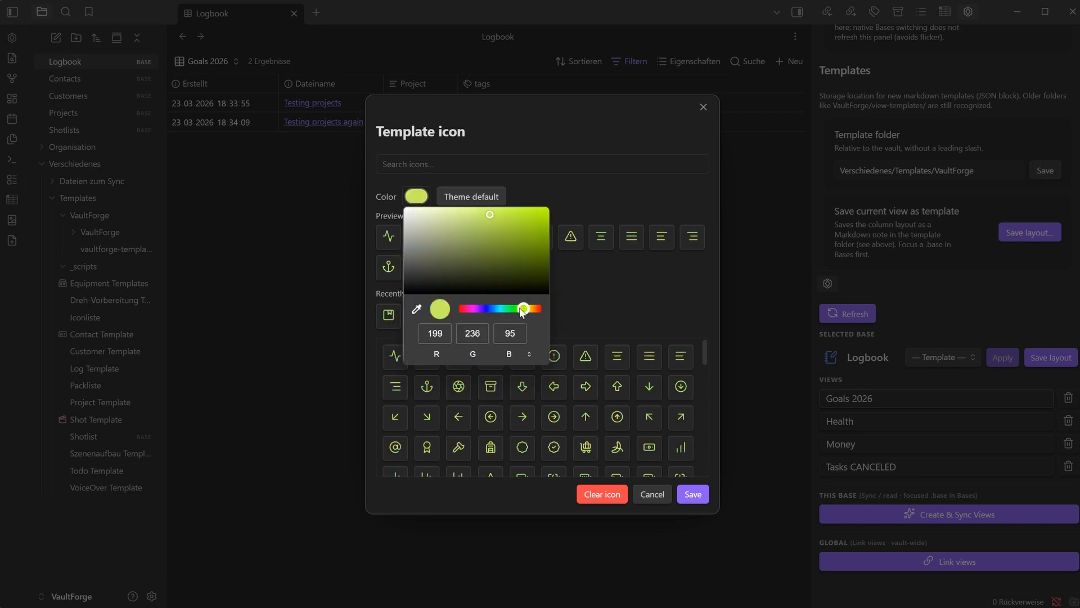
{"action": "left_click", "coordinate": [530, 188]}
{"action": "left_click", "coordinate": [693, 493]}
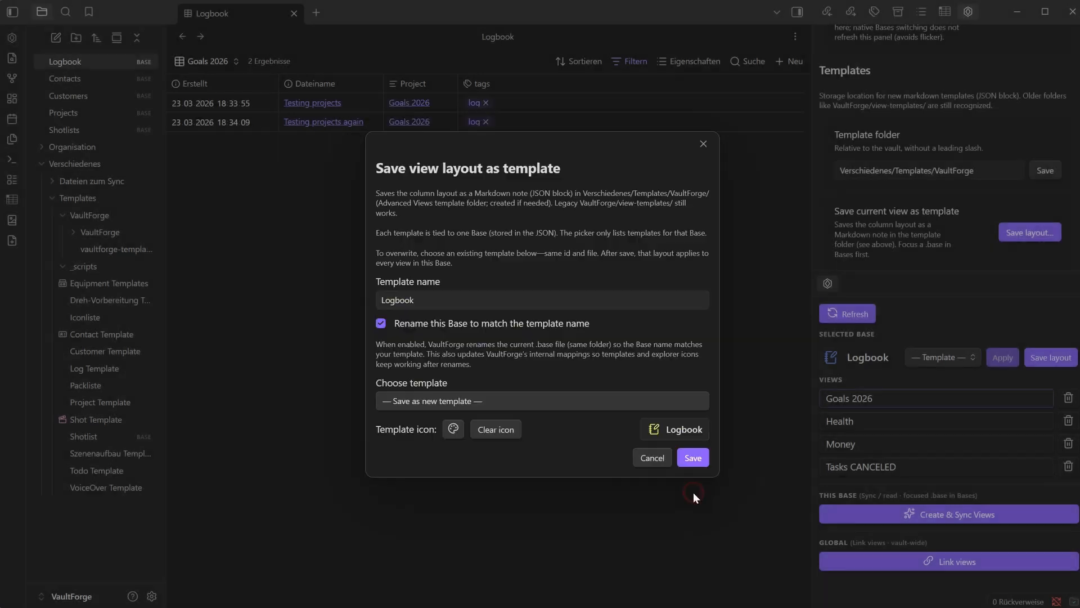
{"action": "left_click", "coordinate": [693, 464]}
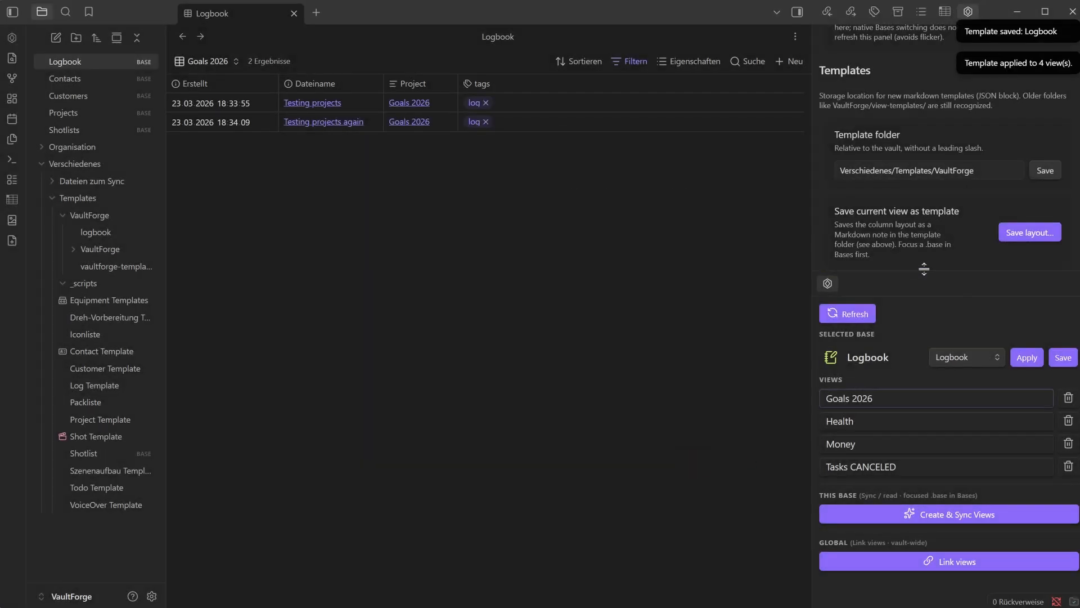
Step: Check the column layout in the Health, Money, Tasks CANCELED and Goals 2026 views
{"action": "left_click", "coordinate": [866, 422]}
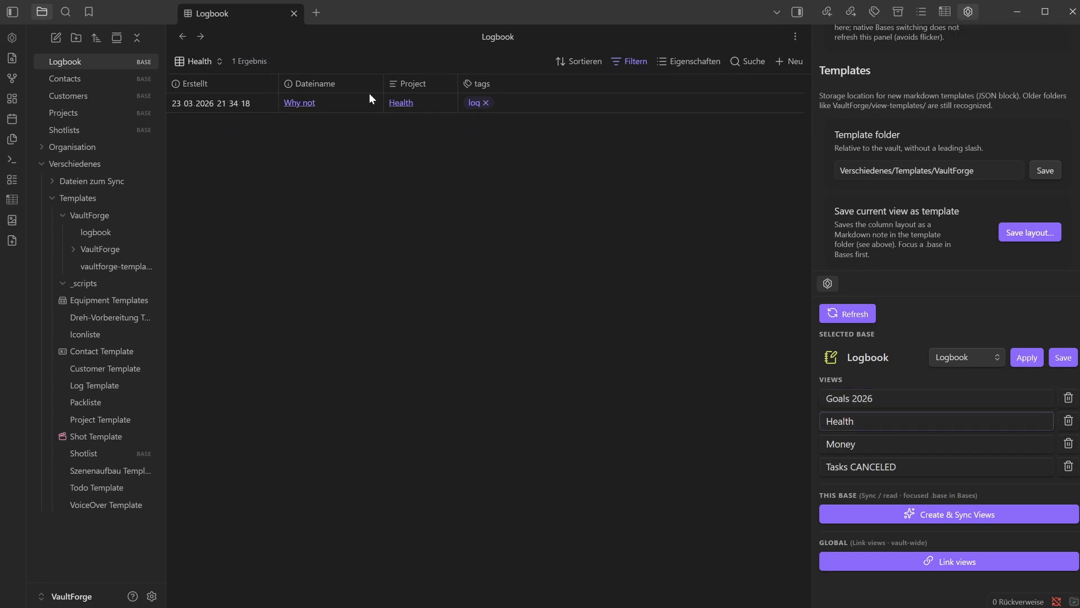
{"action": "left_click", "coordinate": [842, 444]}
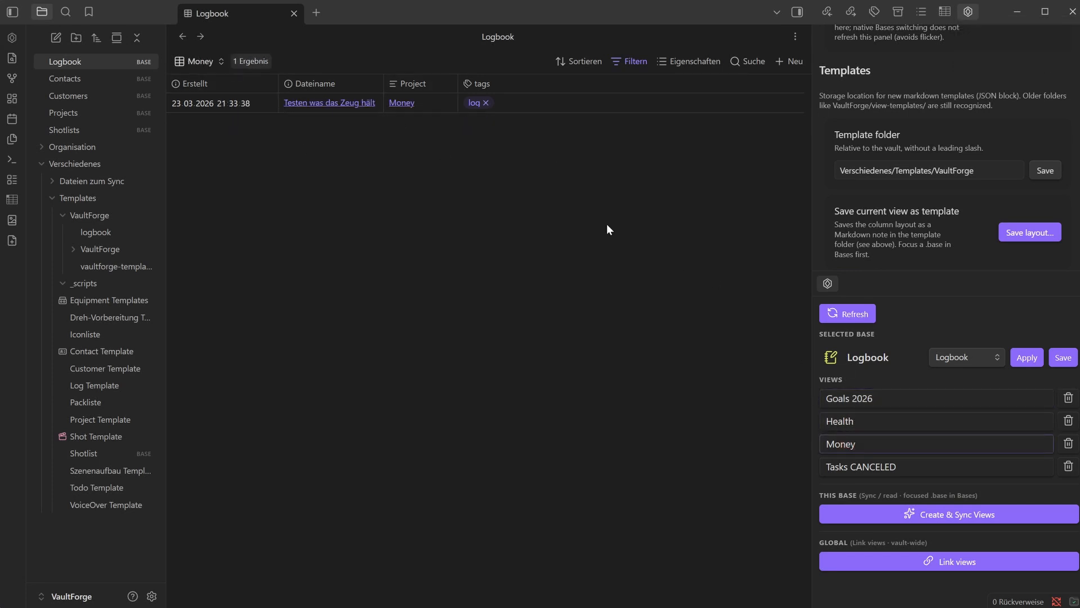
{"action": "left_click", "coordinate": [872, 471]}
{"action": "left_click", "coordinate": [858, 400]}
{"action": "left_click", "coordinate": [852, 425]}
{"action": "left_click", "coordinate": [845, 445]}
{"action": "left_click", "coordinate": [841, 466]}
{"action": "left_click", "coordinate": [854, 400]}
{"action": "left_click", "coordinate": [853, 466]}
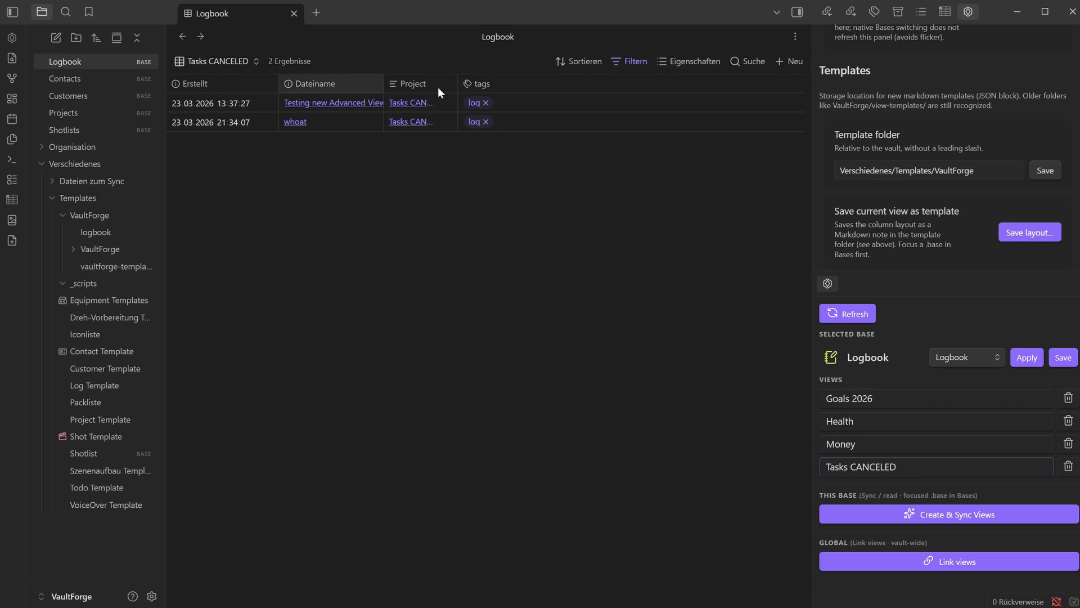
Step: Widen the Dateiname and Project columns in the Tasks CANCELED view to fit their contents, and update the Logbook template with this layout
{"action": "left_click_drag", "start_coordinate": [383, 83], "coordinate": [401, 83]}
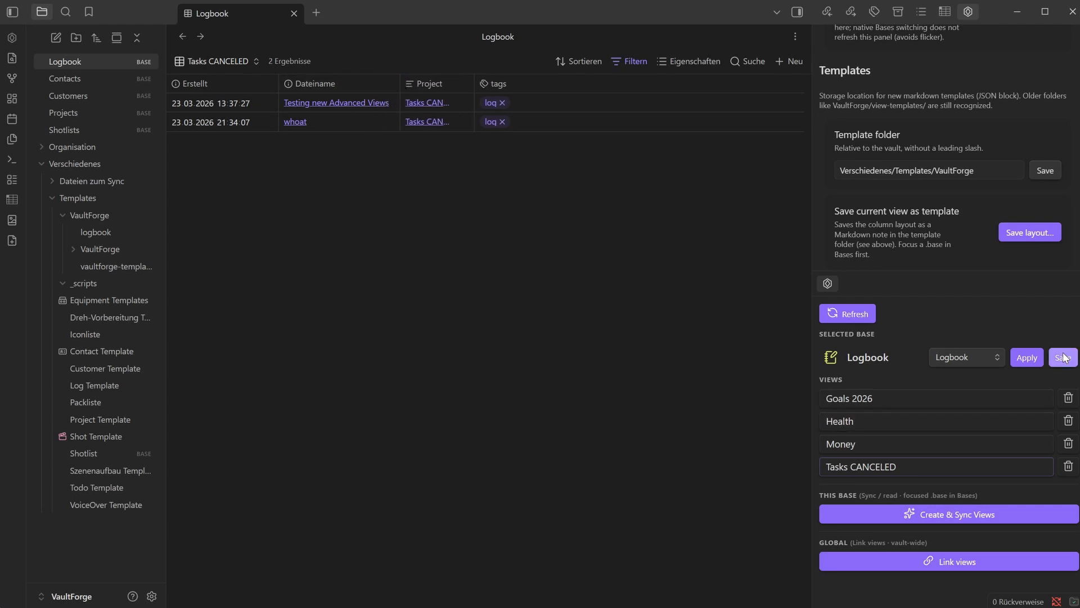
{"action": "left_click", "coordinate": [1062, 357]}
{"action": "left_click", "coordinate": [847, 315]}
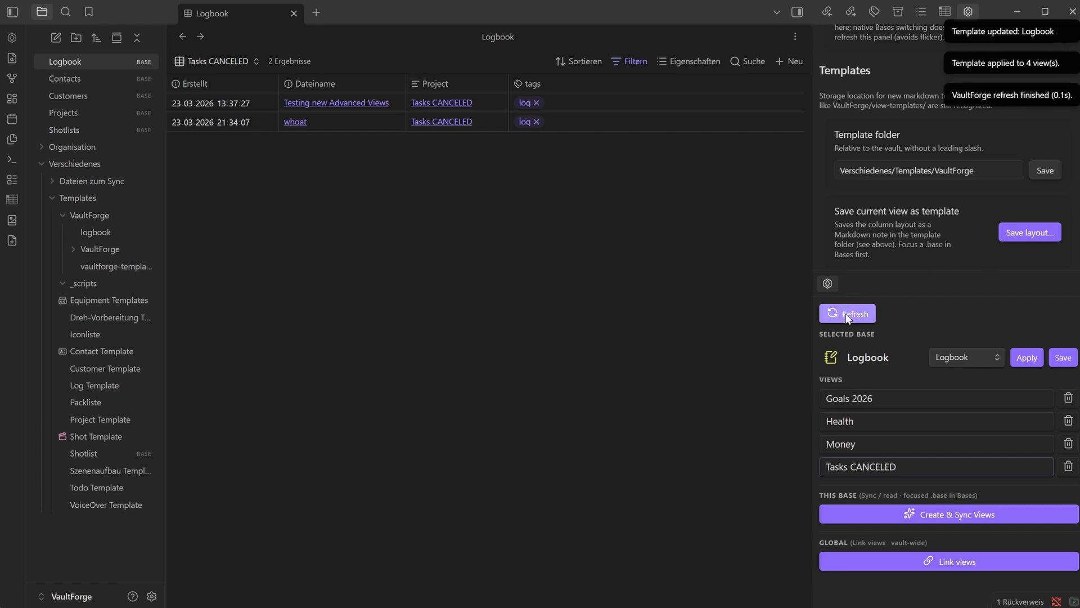
Step: Check the updated column widths across all four Logbook views, ending on Goals 2026
{"action": "left_click", "coordinate": [858, 424]}
{"action": "left_click", "coordinate": [865, 407]}
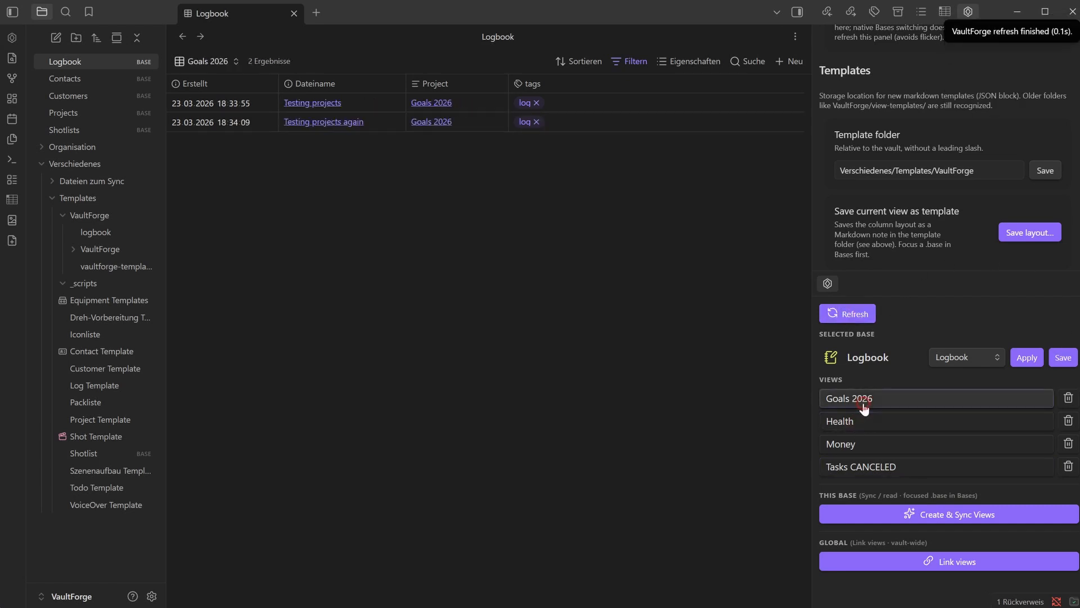
{"action": "left_click", "coordinate": [865, 424]}
{"action": "left_click", "coordinate": [871, 445]}
{"action": "left_click", "coordinate": [865, 478]}
{"action": "left_click", "coordinate": [862, 447]}
{"action": "left_click", "coordinate": [847, 427]}
{"action": "left_click", "coordinate": [866, 402]}
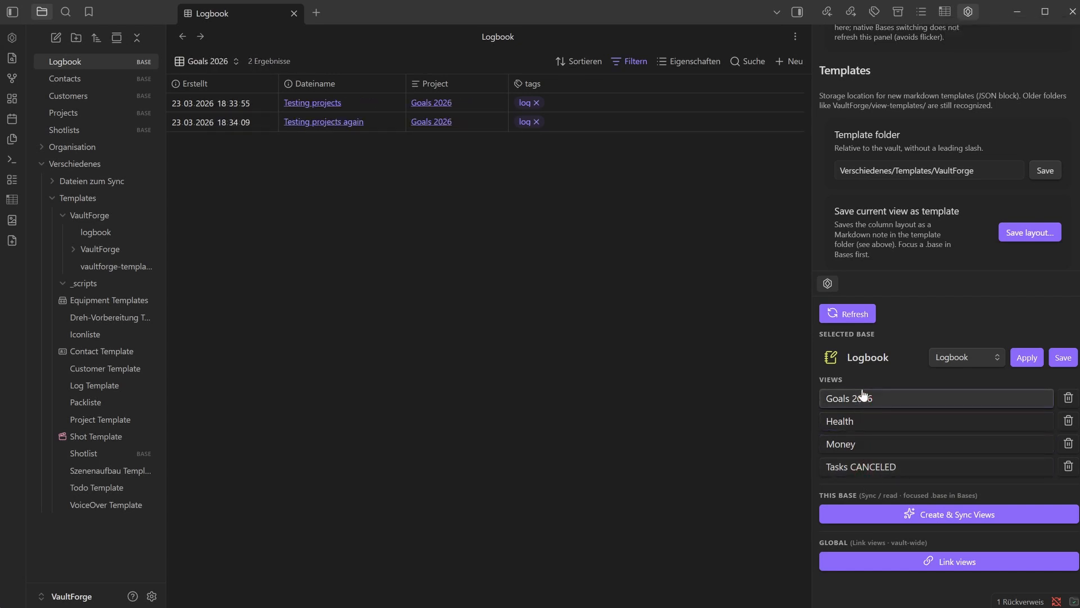
Step: Turn on the Explorer option for the Logbook template so its icon appears beside the base in the file explorer
{"action": "scroll", "coordinate": [913, 174], "scroll_direction": "up", "scroll_amount": 10}
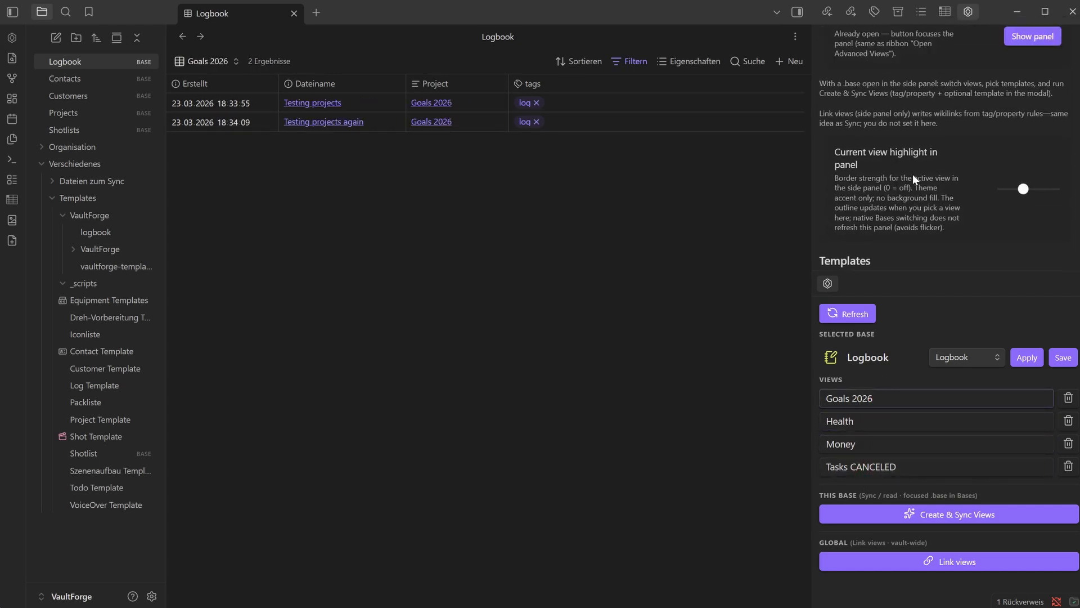
{"action": "scroll", "coordinate": [943, 149], "scroll_direction": "down", "scroll_amount": 10}
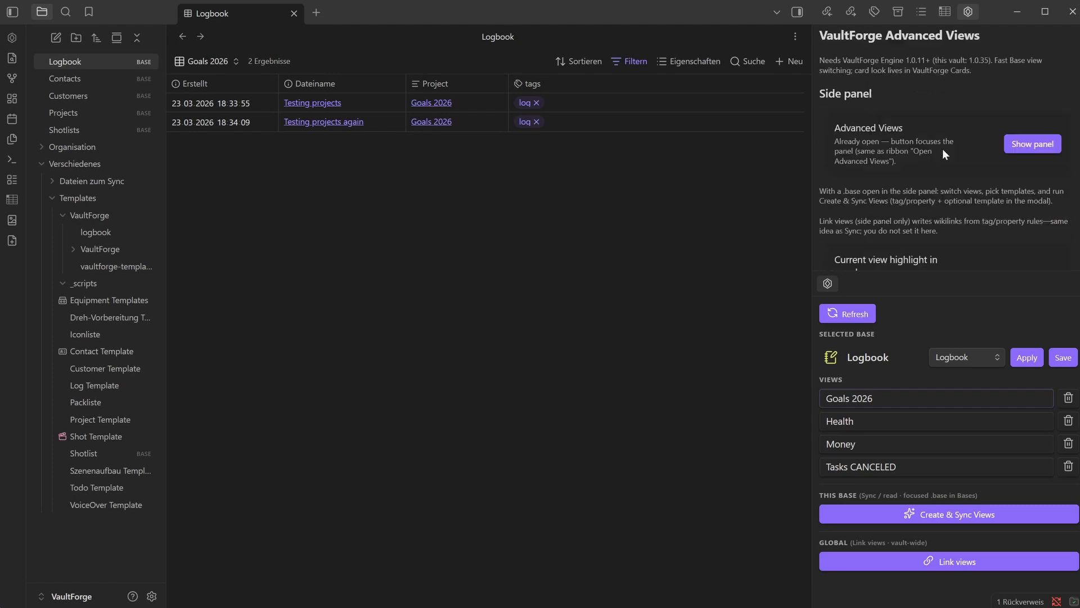
{"action": "scroll", "coordinate": [943, 147], "scroll_direction": "down", "scroll_amount": 8}
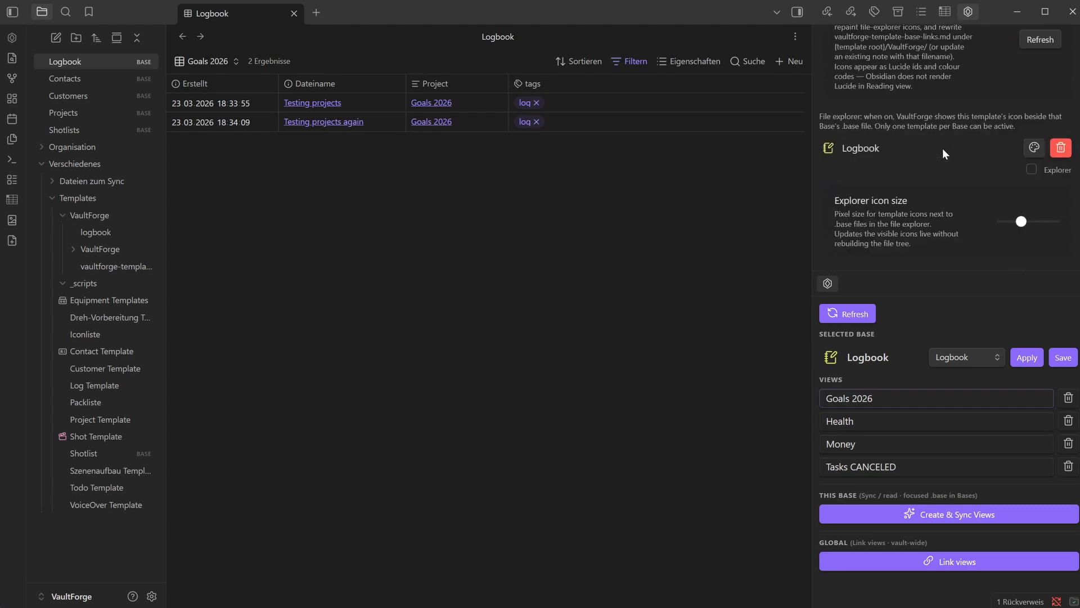
{"action": "left_click_drag", "start_coordinate": [812, 187], "coordinate": [793, 146]}
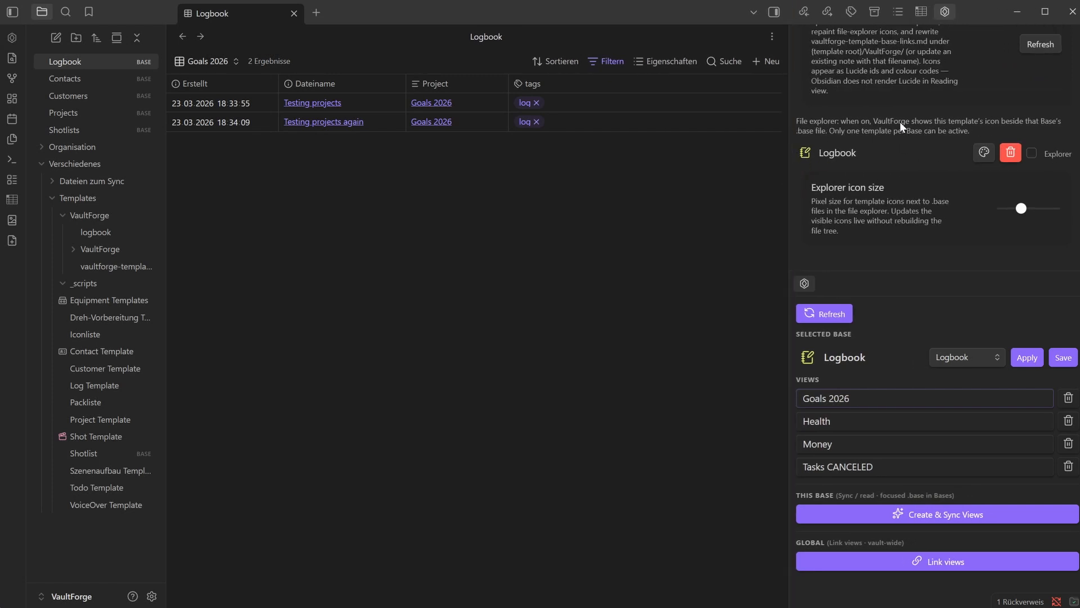
{"action": "left_click", "coordinate": [1032, 154]}
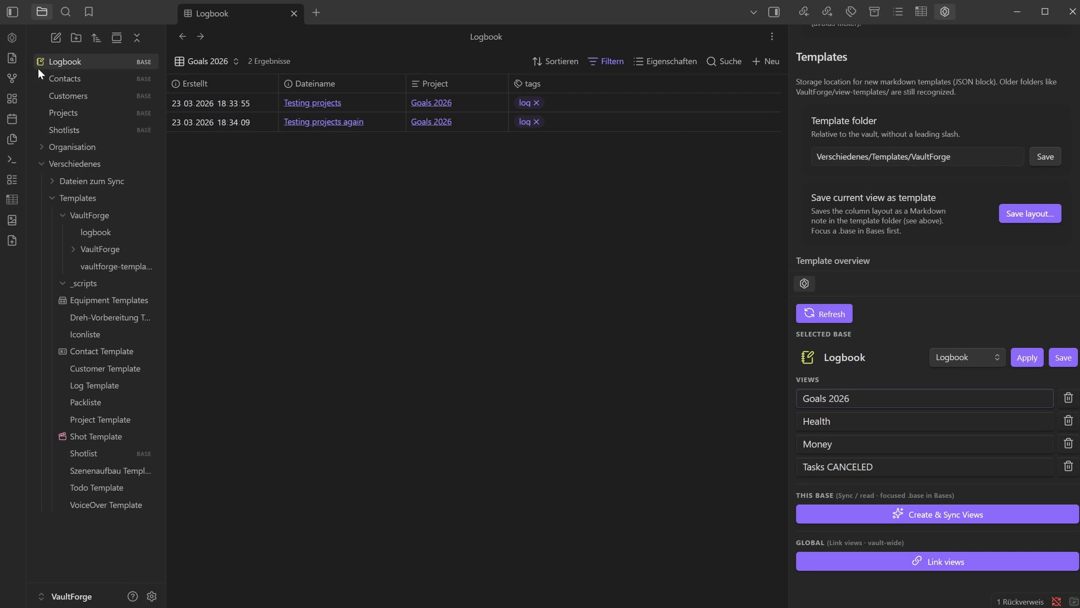
Step: Create a new base and name it Todos
{"action": "left_click", "coordinate": [12, 180]}
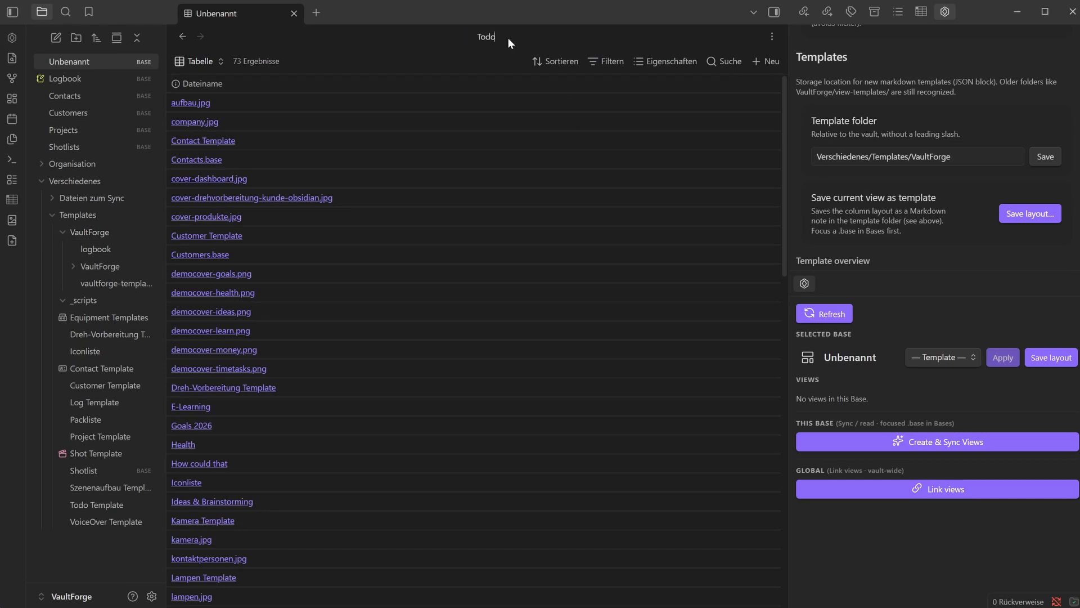
{"action": "type", "text": "Todos"}
{"action": "key", "text": "Return"}
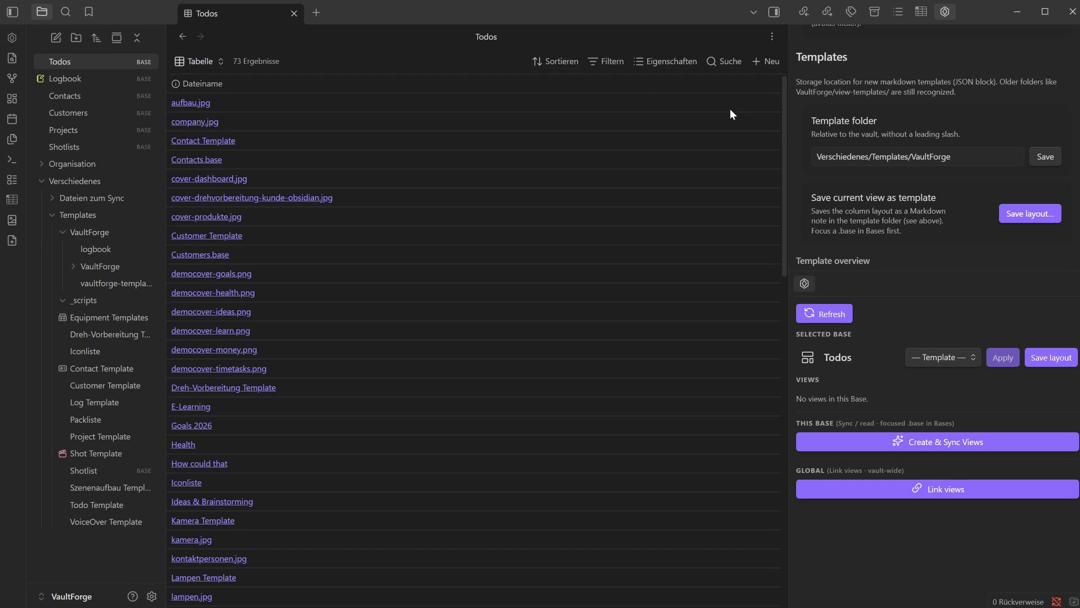
Step: Generate views in the Todos base from notes tagged todo, one per Project value, removing the default table view
{"action": "left_click", "coordinate": [962, 444]}
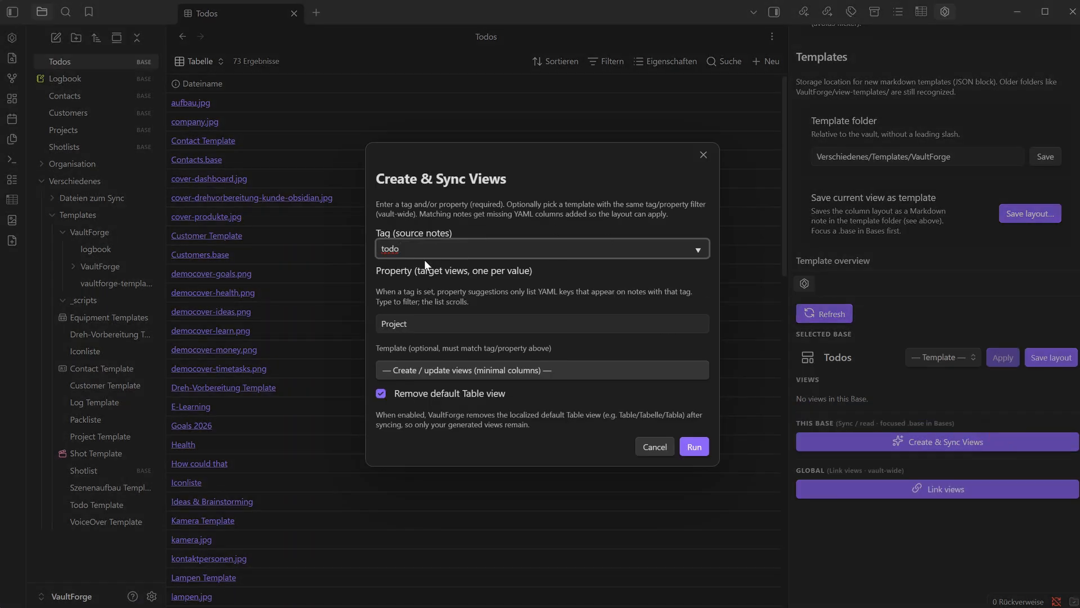
{"action": "left_click", "coordinate": [422, 250]}
{"action": "left_click", "coordinate": [390, 268]}
{"action": "left_click", "coordinate": [444, 327]}
{"action": "left_click", "coordinate": [405, 343]}
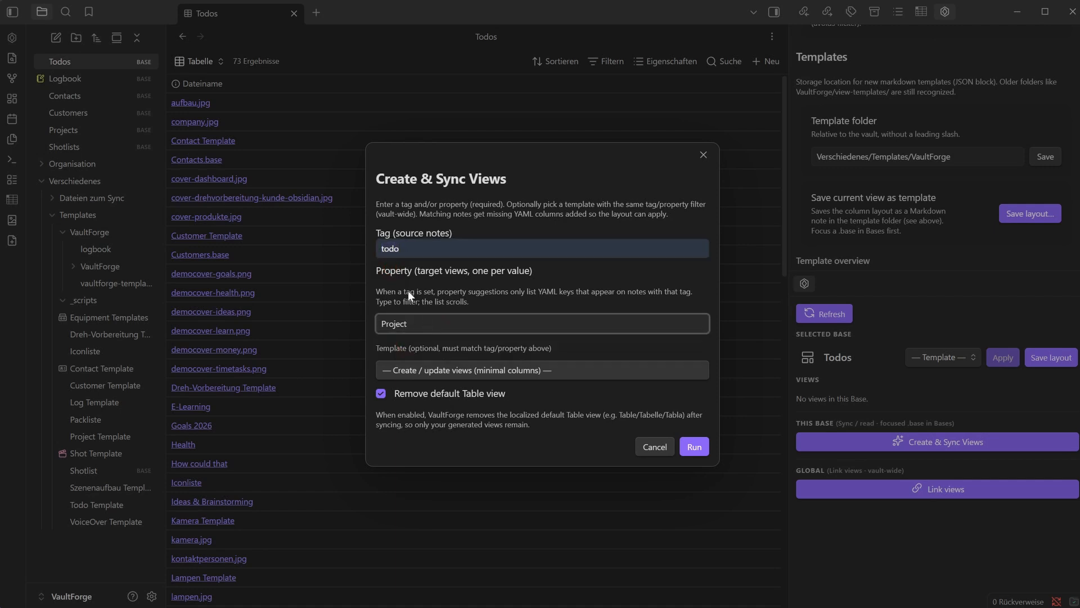
{"action": "left_click", "coordinate": [703, 445]}
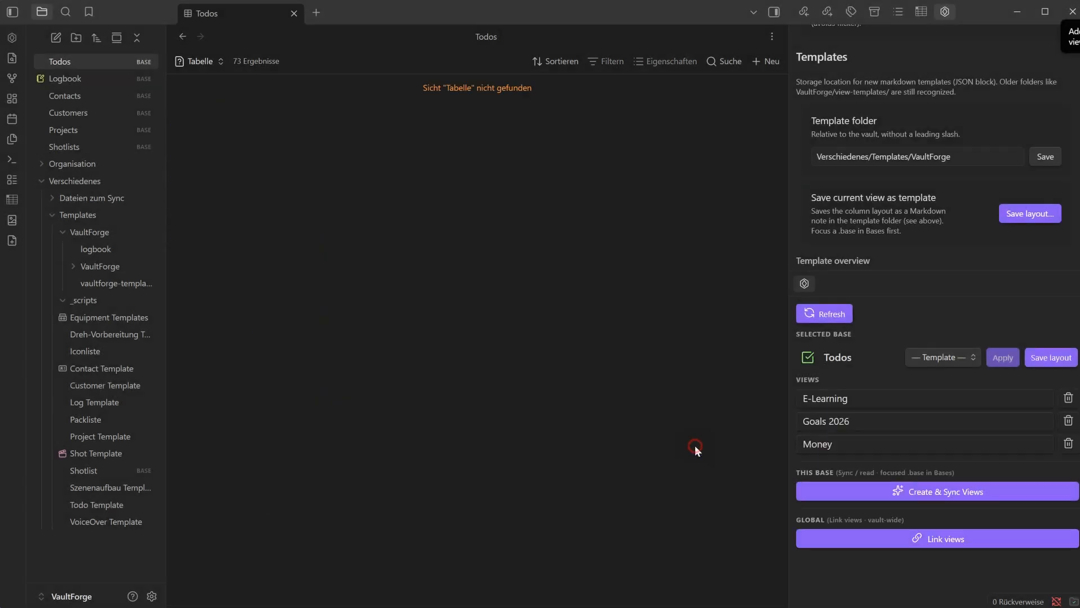
Step: Look through the generated Goals 2026, Money and E-Learning views, ending on E-Learning
{"action": "left_click", "coordinate": [828, 421]}
{"action": "left_click", "coordinate": [826, 443]}
{"action": "left_click", "coordinate": [833, 399]}
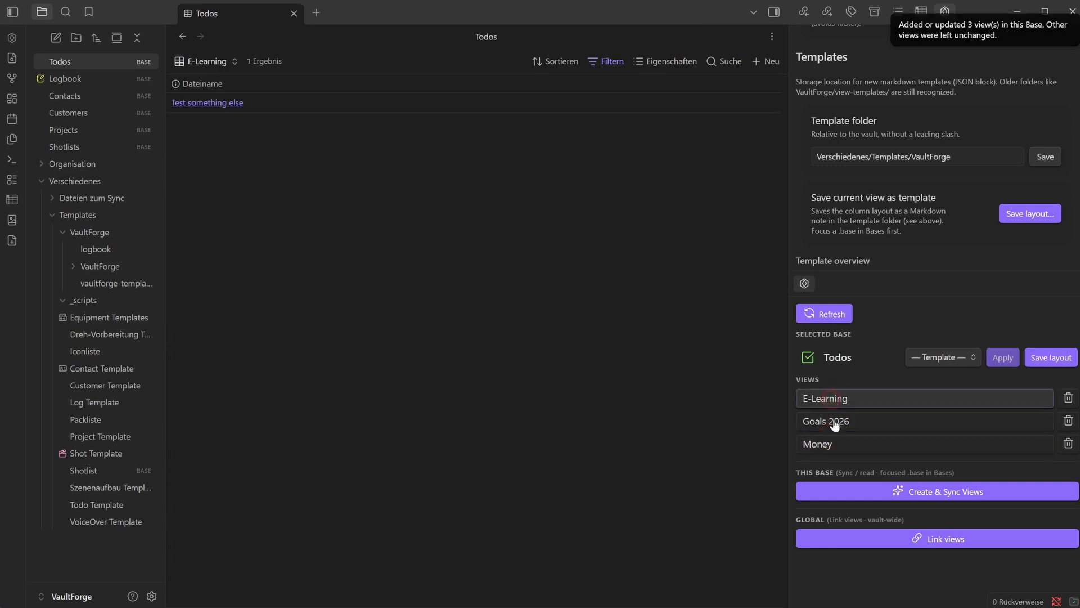
{"action": "left_click", "coordinate": [835, 422]}
{"action": "left_click", "coordinate": [836, 443]}
{"action": "left_click", "coordinate": [839, 397]}
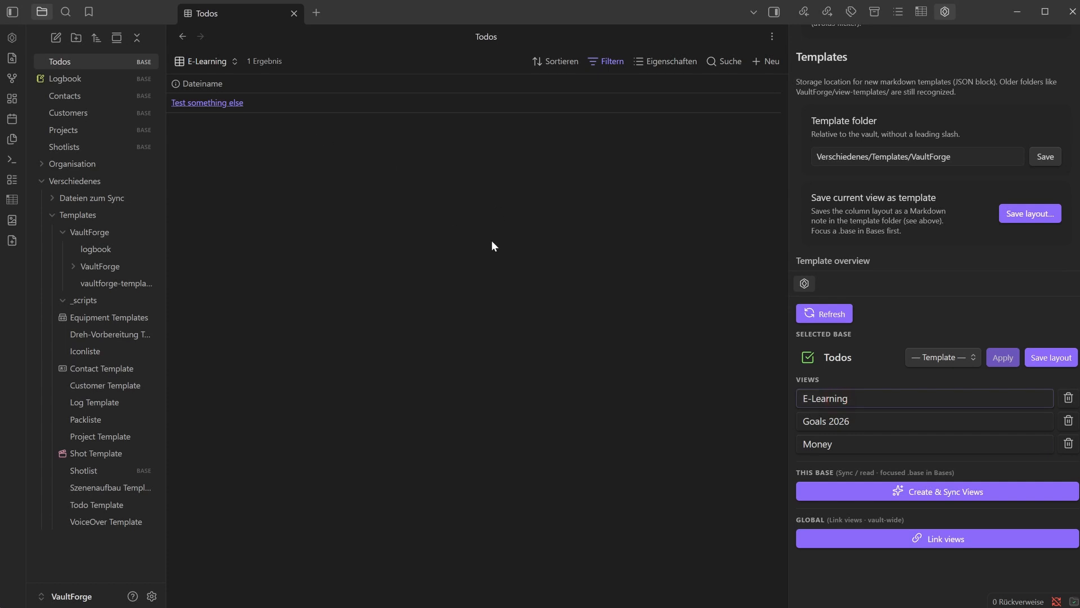
Step: Try to apply the Logbook template to the Todos base, and reset the template choice to none
{"action": "left_click", "coordinate": [962, 358]}
{"action": "left_click", "coordinate": [940, 391]}
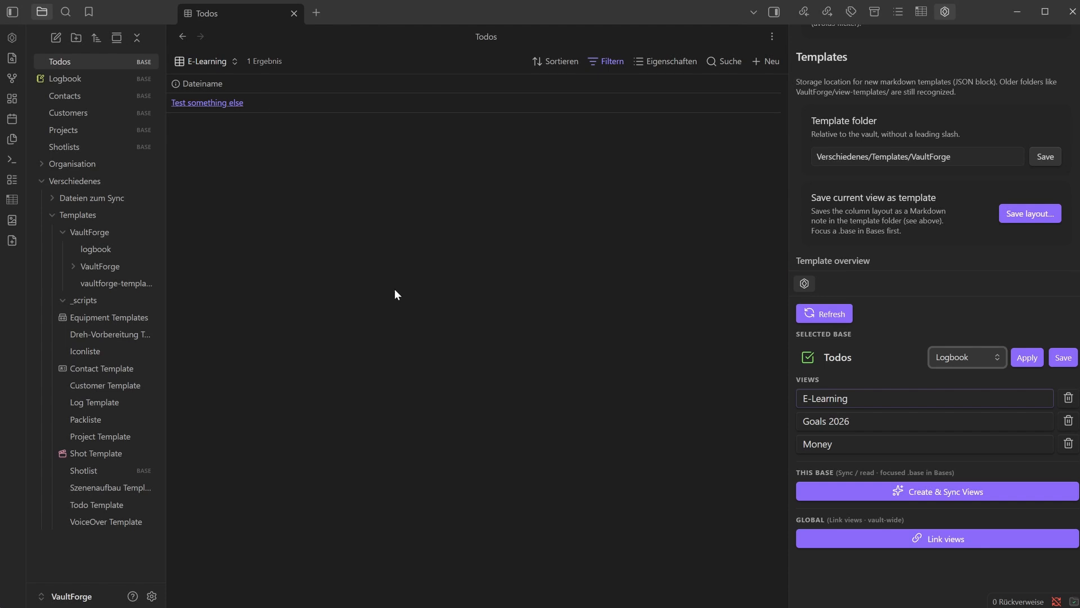
{"action": "left_click", "coordinate": [1026, 362]}
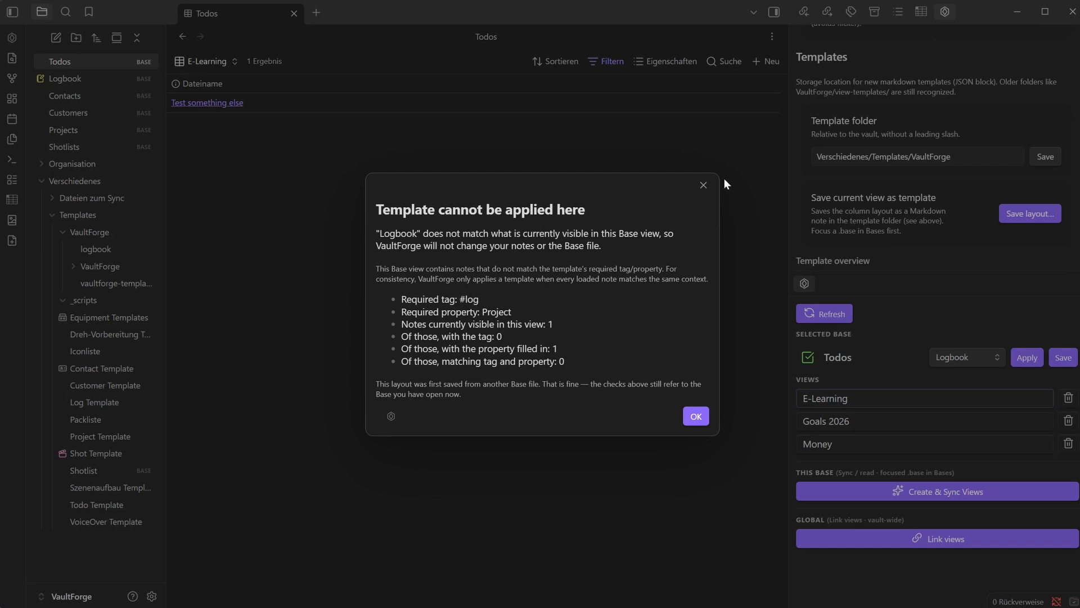
{"action": "left_click", "coordinate": [704, 185]}
{"action": "left_click", "coordinate": [981, 351]}
{"action": "left_click", "coordinate": [968, 370]}
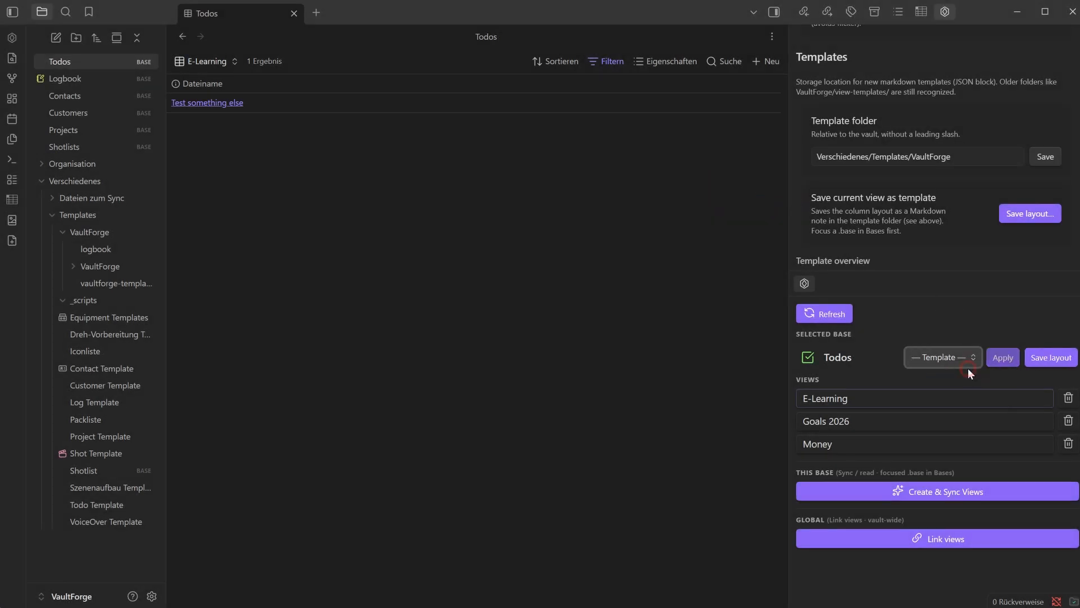
Step: Save the E-Learning view layout as a new template named Todo with the green checked-box icon, renaming the base to match
{"action": "left_click_drag", "start_coordinate": [788, 259], "coordinate": [768, 259]}
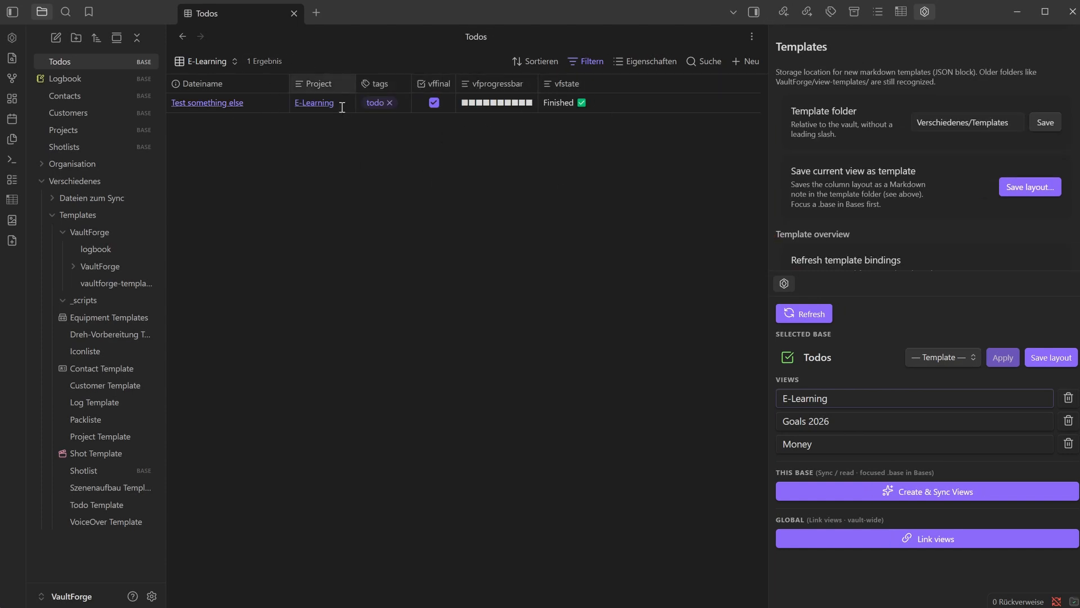
{"action": "left_click", "coordinate": [1039, 359]}
{"action": "left_click_drag", "start_coordinate": [445, 300], "coordinate": [349, 307]}
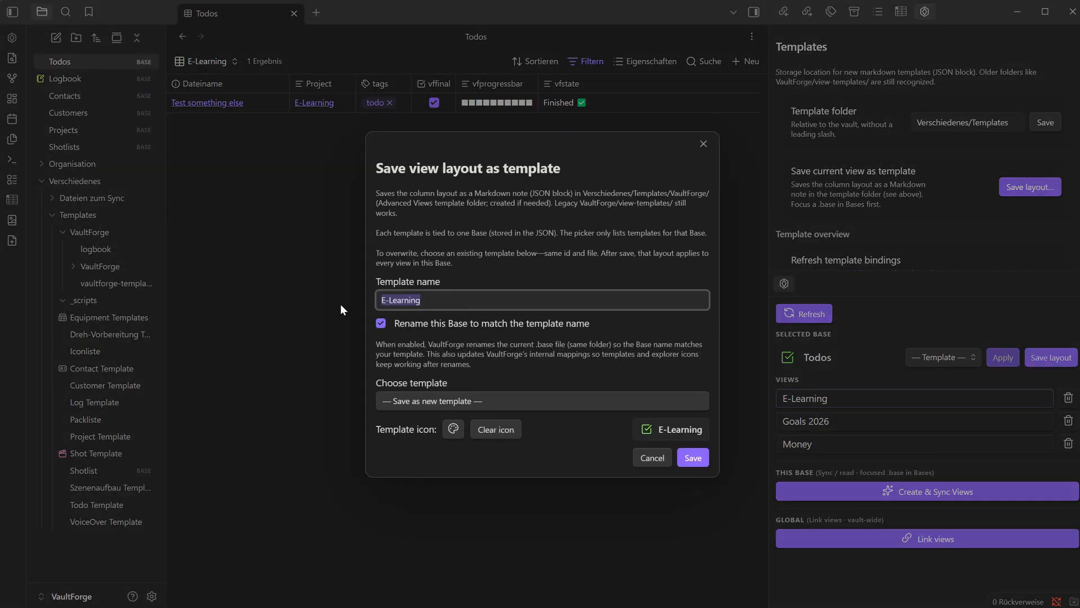
{"action": "type", "text": "Todo"}
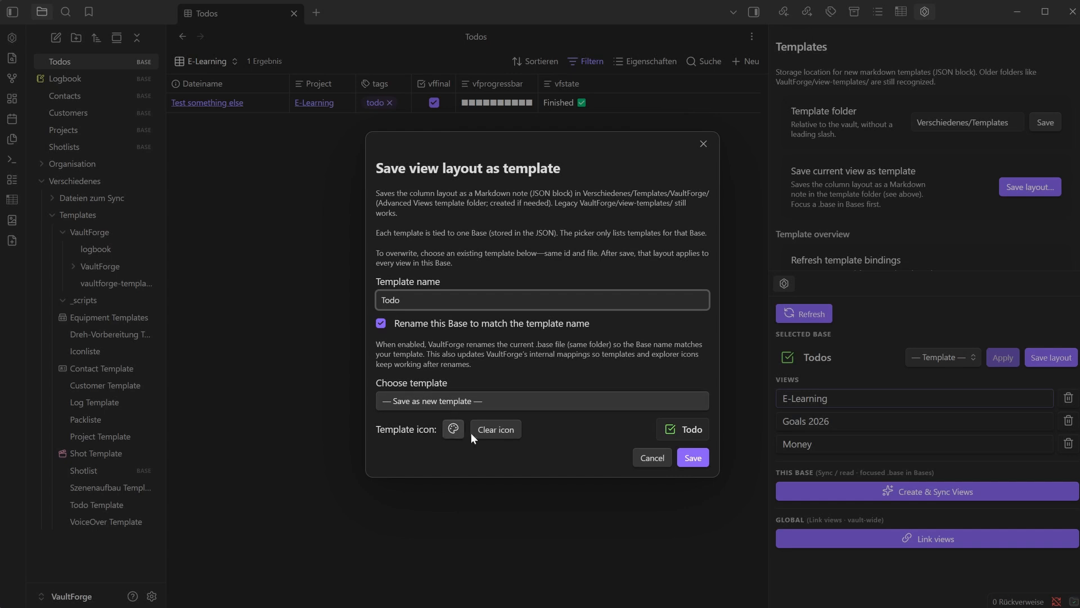
{"action": "left_click", "coordinate": [453, 429]}
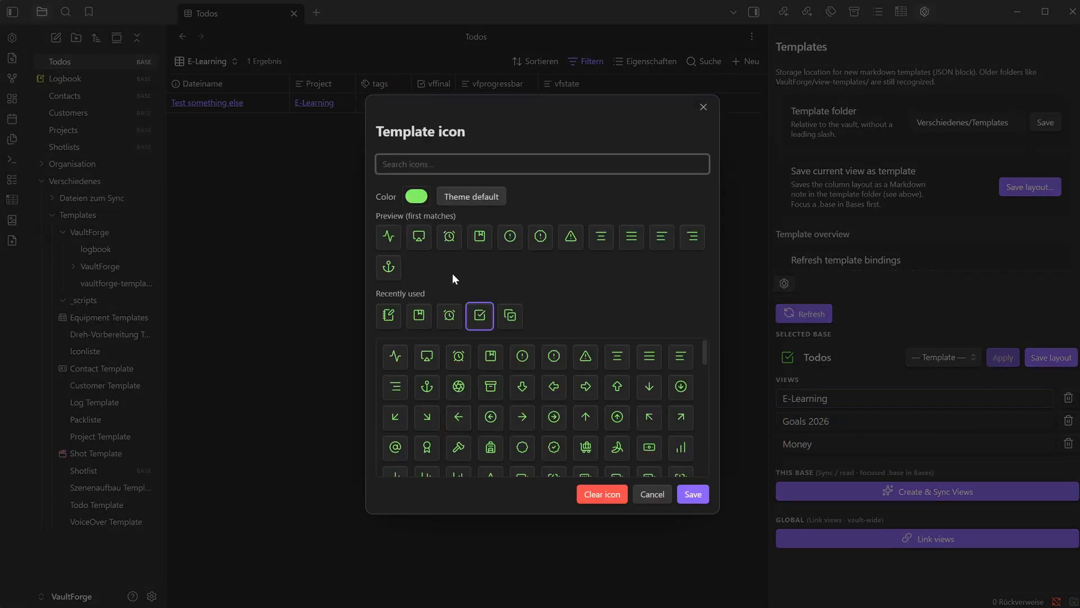
{"action": "left_click", "coordinate": [477, 317]}
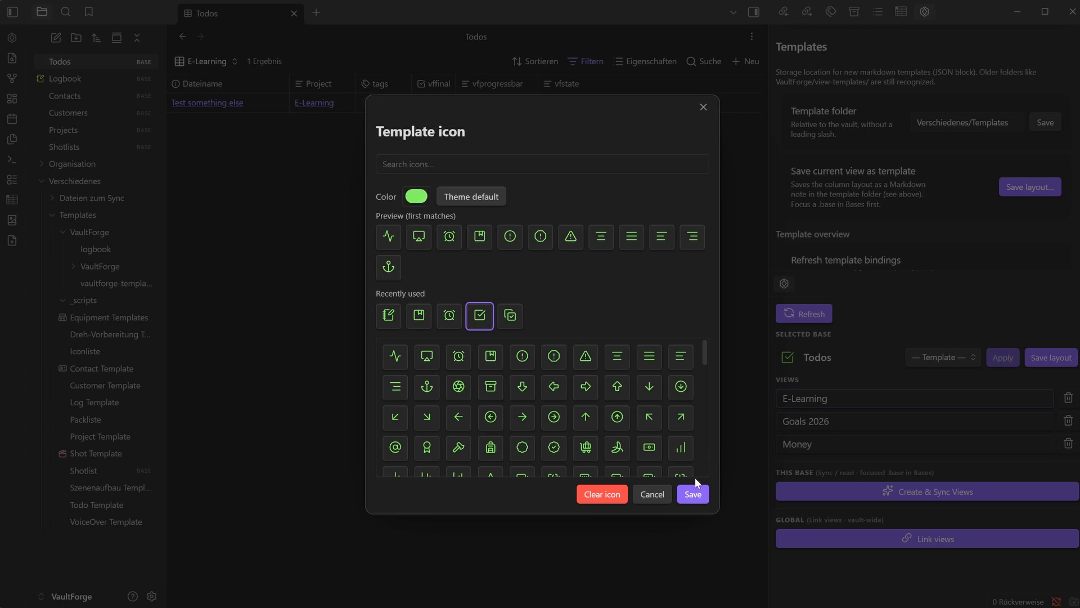
{"action": "left_click", "coordinate": [694, 494]}
{"action": "left_click", "coordinate": [693, 458]}
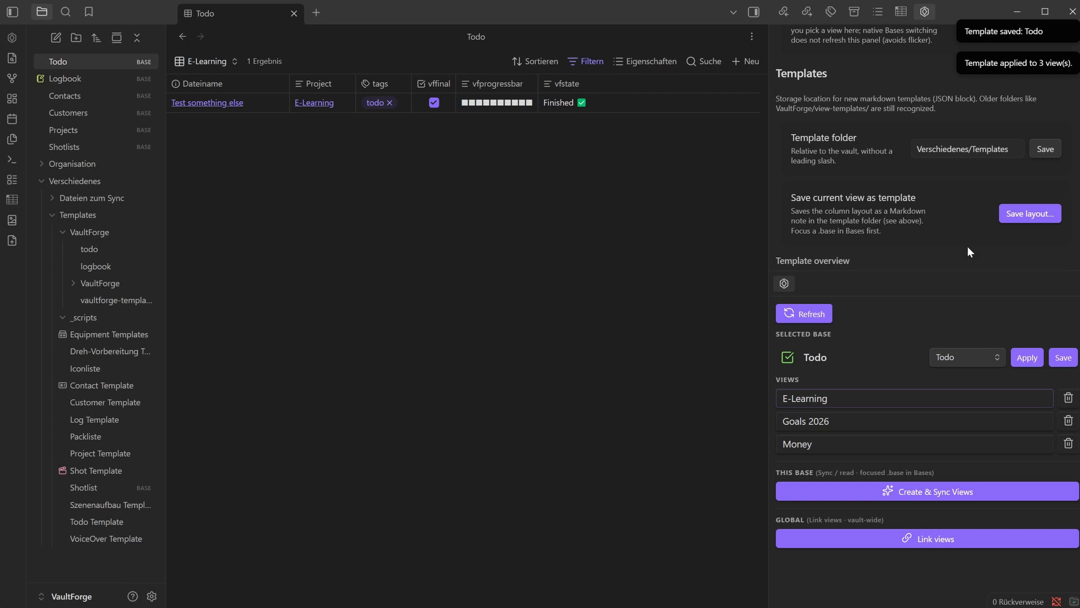
Step: Turn on the Explorer option for the Todo template so its icon appears beside the base in the file explorer
{"action": "scroll", "coordinate": [957, 239], "scroll_direction": "up", "scroll_amount": 3}
{"action": "scroll", "coordinate": [949, 229], "scroll_direction": "down", "scroll_amount": 7}
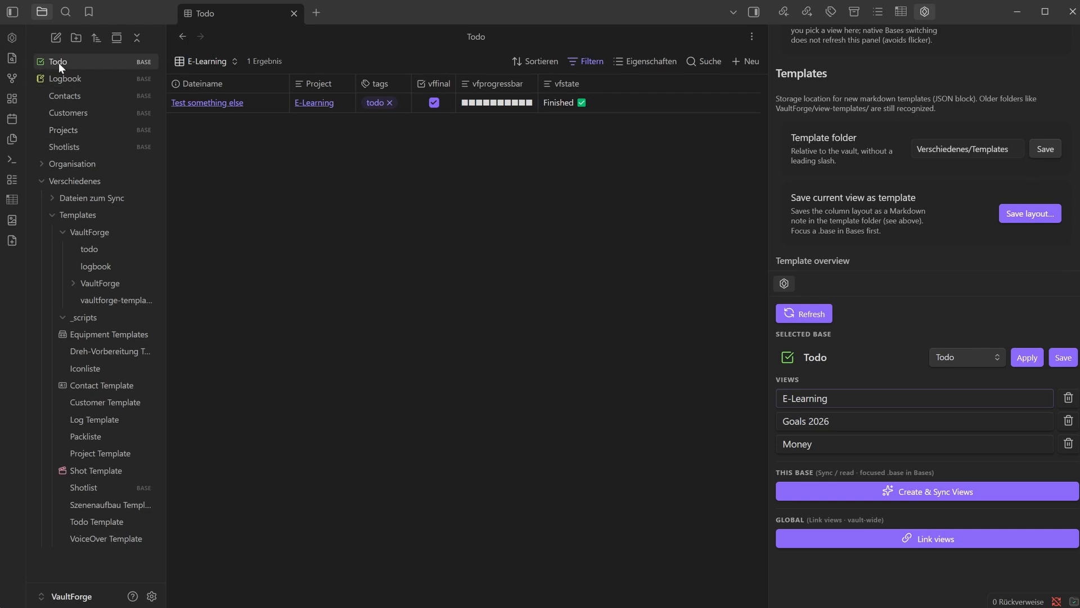
Step: Compare the column layout across the Todo base's Goals 2026, Money and E-Learning views, ending on E-Learning
{"action": "left_click", "coordinate": [826, 421]}
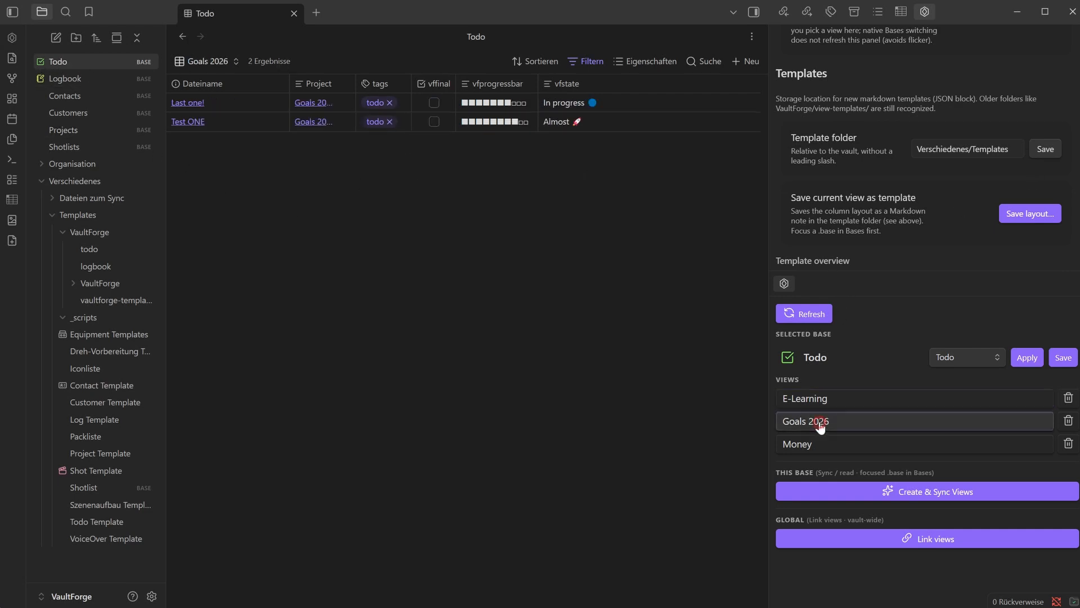
{"action": "left_click", "coordinate": [819, 449]}
{"action": "left_click", "coordinate": [821, 423]}
{"action": "left_click", "coordinate": [819, 401]}
{"action": "left_click", "coordinate": [813, 423]}
{"action": "left_click", "coordinate": [816, 446]}
{"action": "left_click", "coordinate": [821, 400]}
{"action": "left_click", "coordinate": [820, 422]}
{"action": "left_click", "coordinate": [819, 445]}
{"action": "left_click", "coordinate": [821, 401]}
{"action": "left_click", "coordinate": [819, 440]}
{"action": "left_click", "coordinate": [793, 397]}
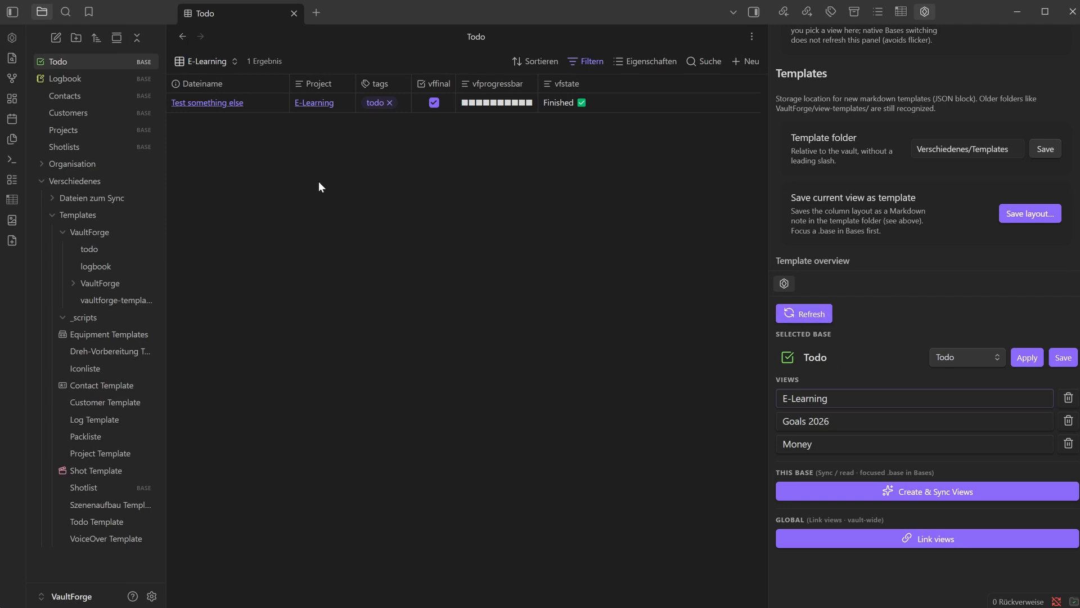
Step: Open the Projects base and widen the area showing its project cards
{"action": "left_click", "coordinate": [73, 131]}
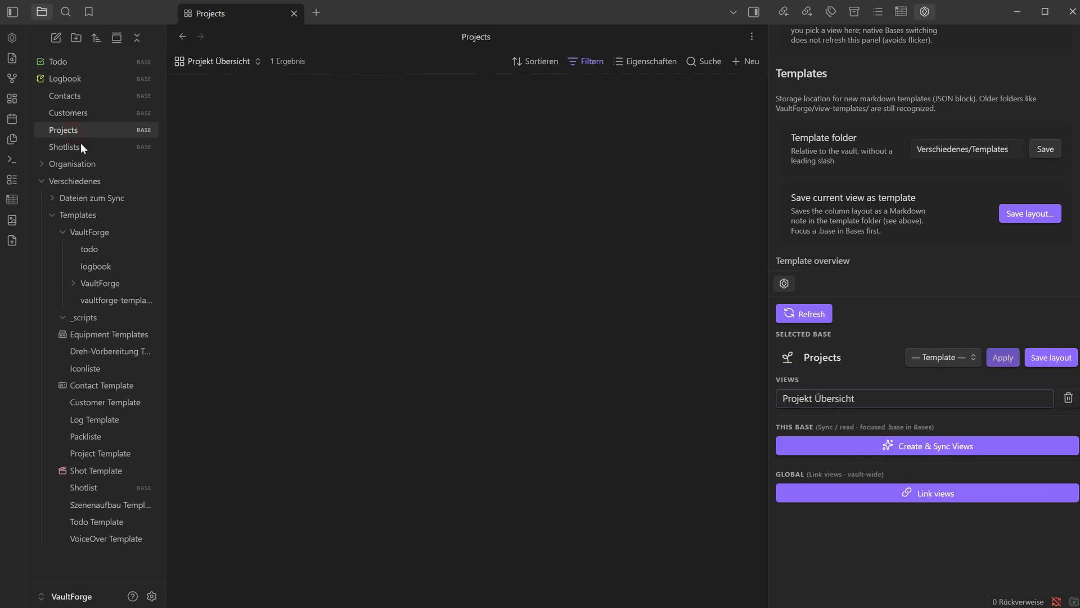
{"action": "left_click_drag", "start_coordinate": [769, 206], "coordinate": [826, 206]}
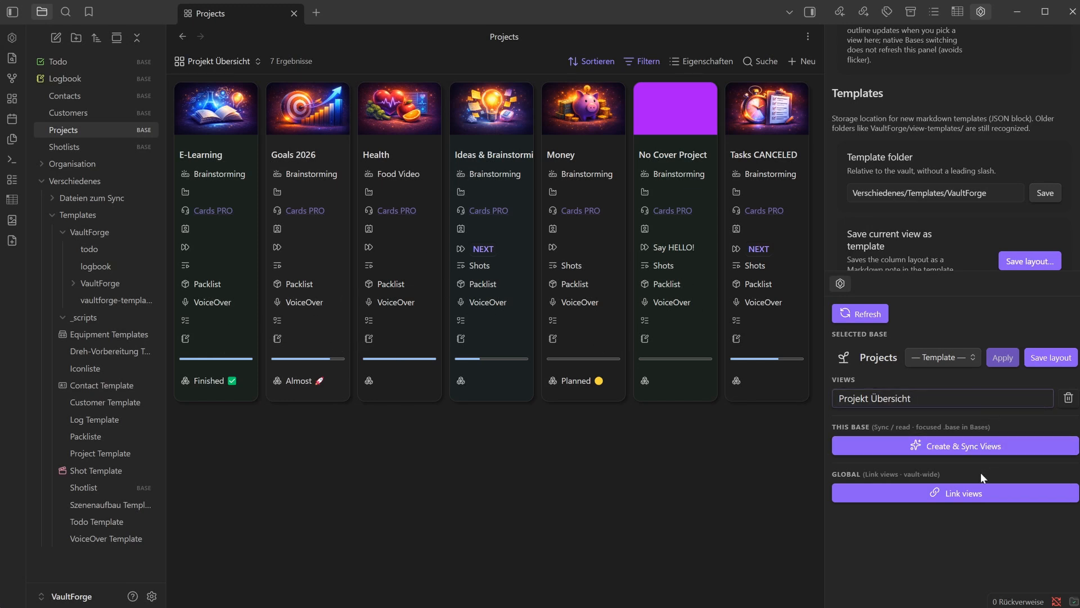
Step: Start a Link views mapping named Logbooks that uses Logbook.base
{"action": "left_click", "coordinate": [944, 491]}
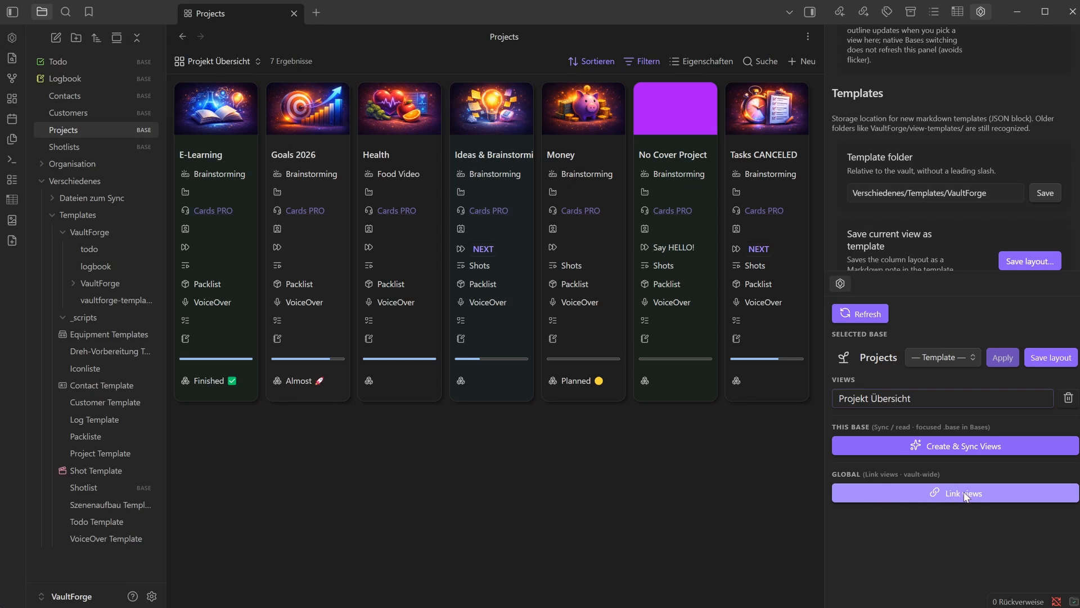
{"action": "type", "text": "Logo"}
{"action": "type", "text": "boks"}
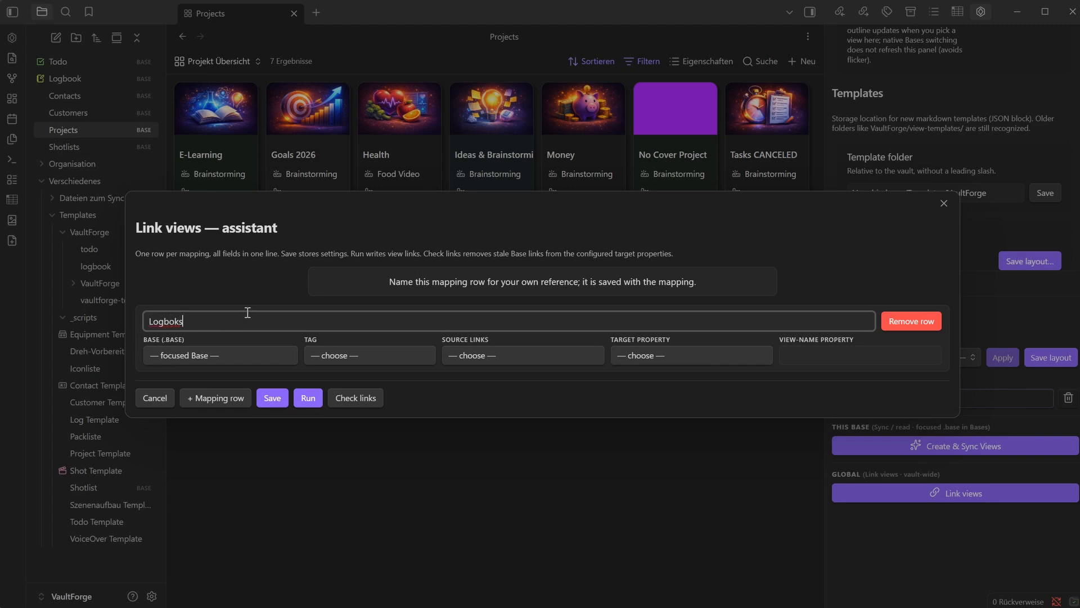
{"action": "left_click", "coordinate": [175, 321]}
{"action": "type", "text": "o"}
{"action": "left_click", "coordinate": [220, 355]}
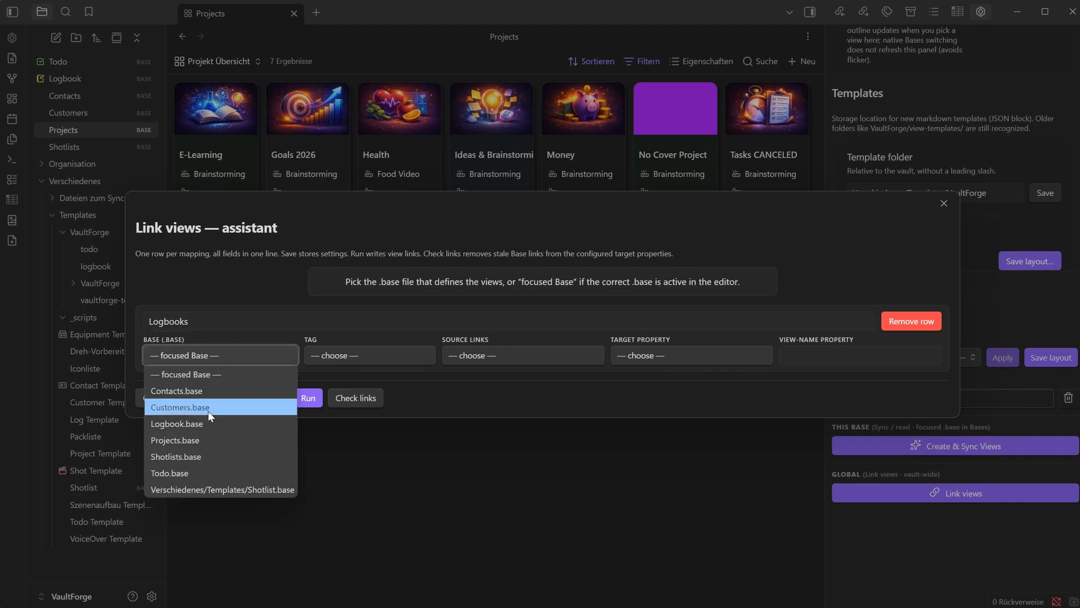
{"action": "left_click", "coordinate": [165, 424]}
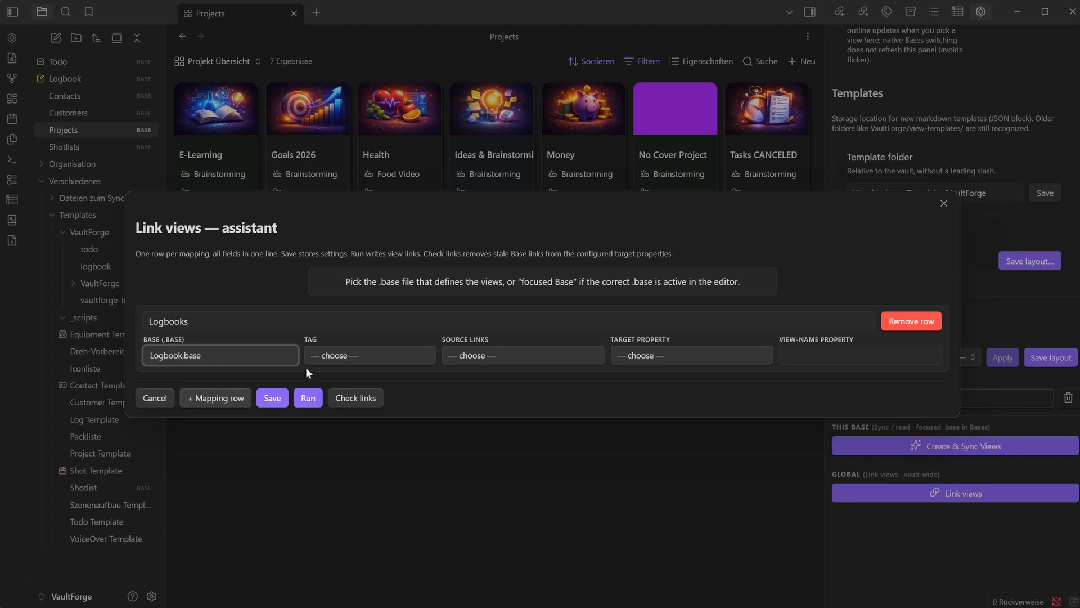
Step: Set the Logbooks mapping's tag to log, source links to Project and target property to Logbook
{"action": "left_click", "coordinate": [350, 356]}
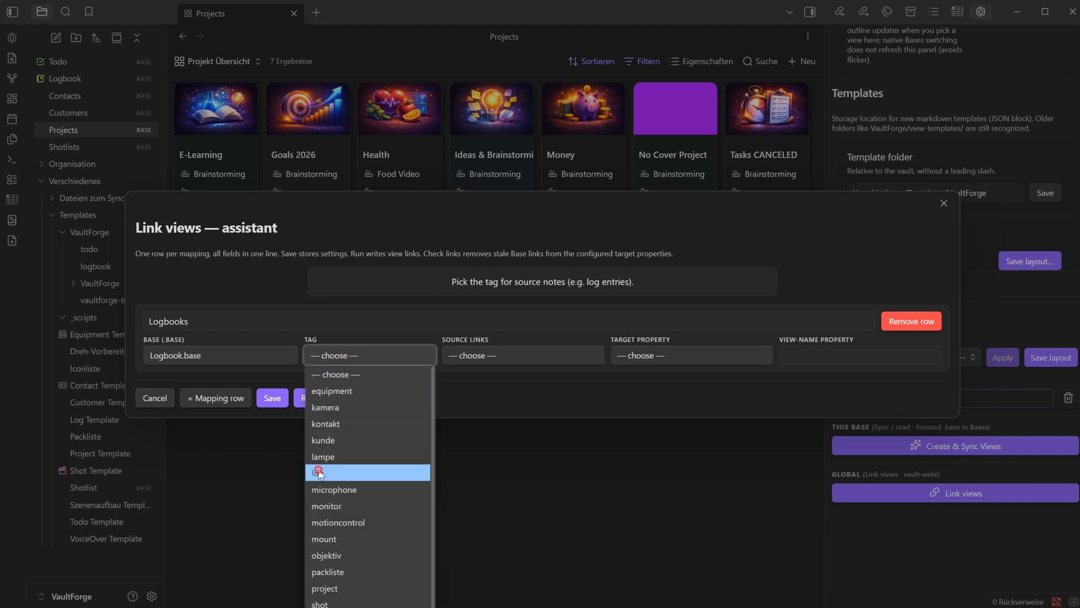
{"action": "left_click", "coordinate": [361, 473]}
{"action": "left_click", "coordinate": [508, 356]}
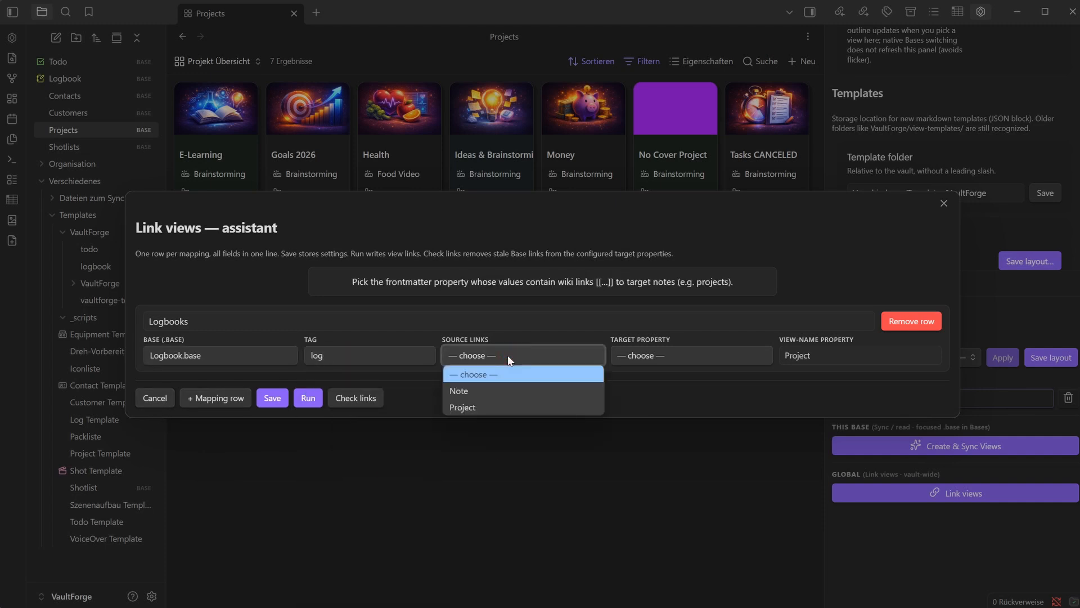
{"action": "left_click", "coordinate": [489, 409]}
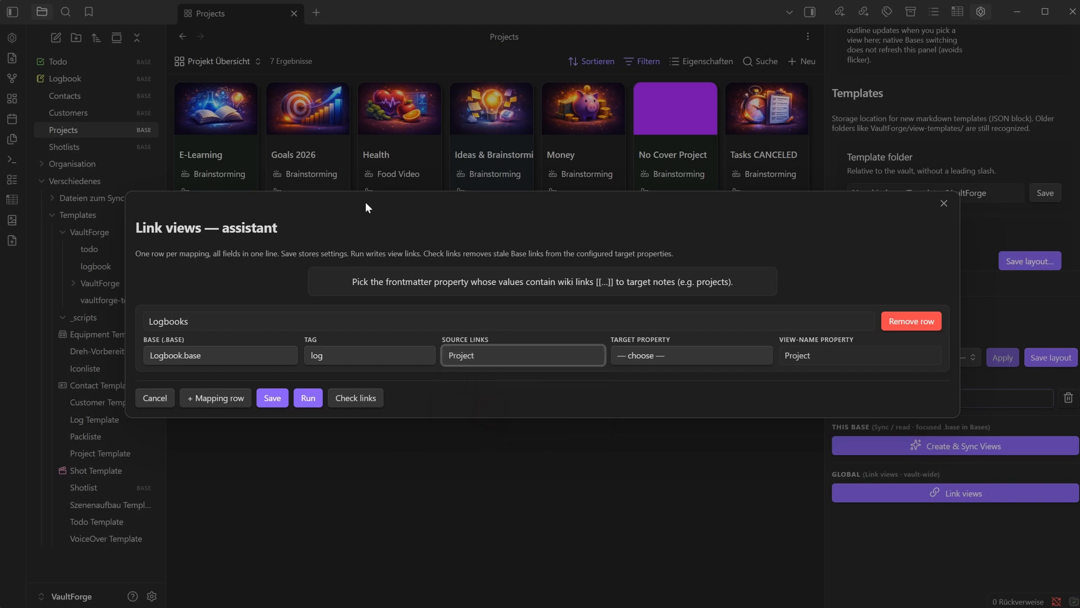
{"action": "left_click", "coordinate": [668, 357]}
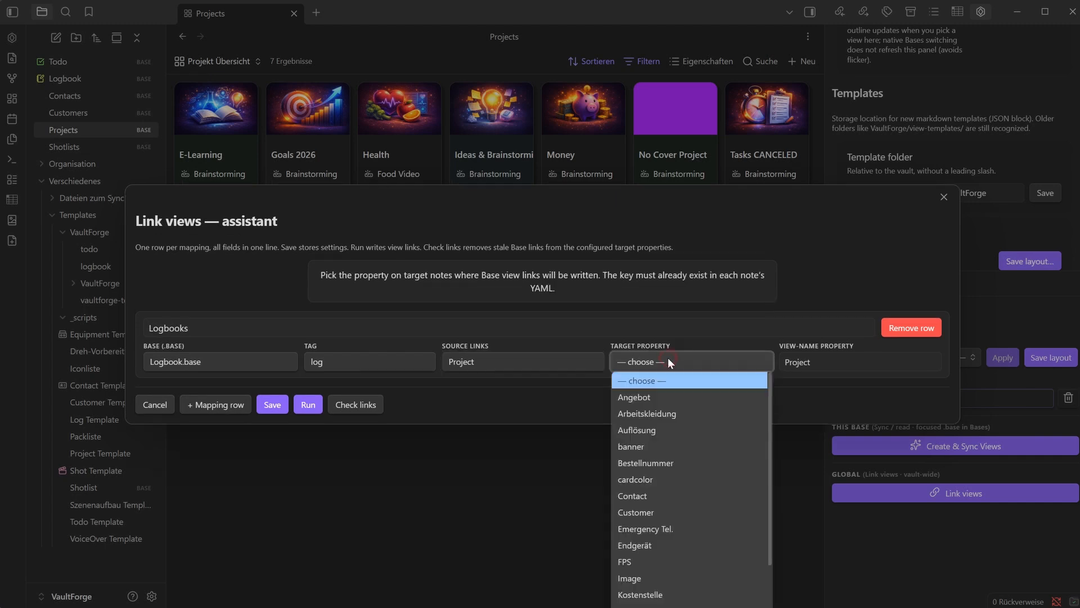
{"action": "scroll", "coordinate": [684, 552], "scroll_direction": "down", "scroll_amount": 5}
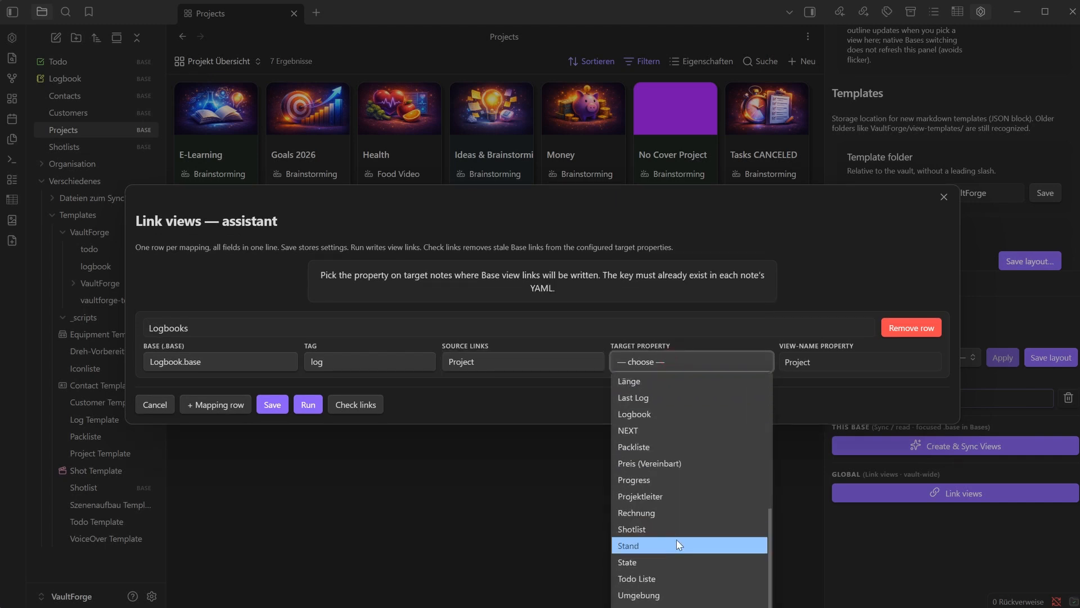
{"action": "left_click", "coordinate": [675, 414]}
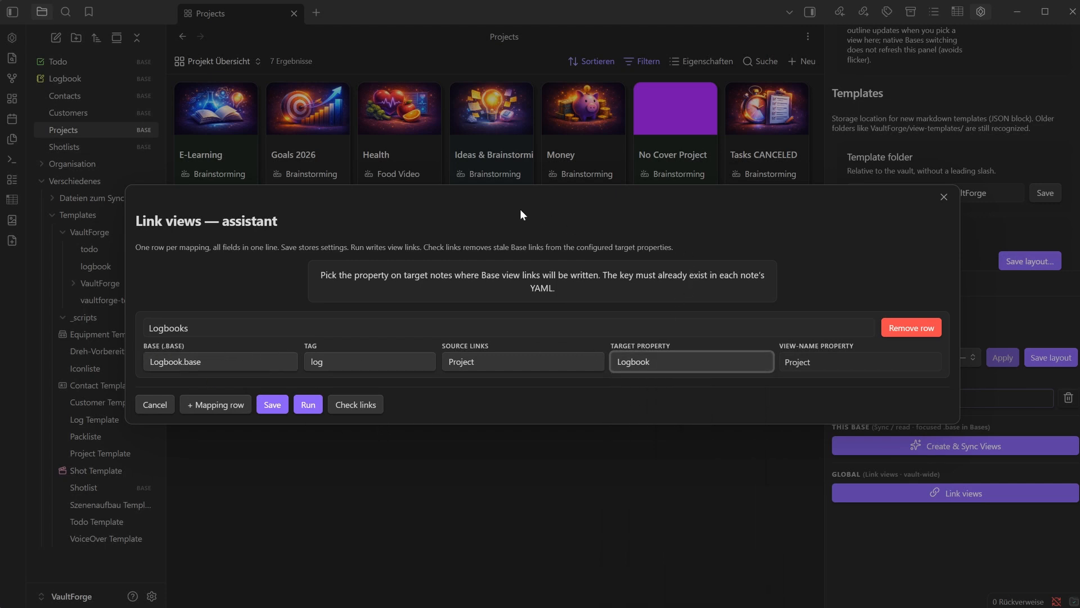
Step: Add a second mapping row named Todos that uses Todo.base and the tag todo
{"action": "left_click", "coordinate": [217, 404]}
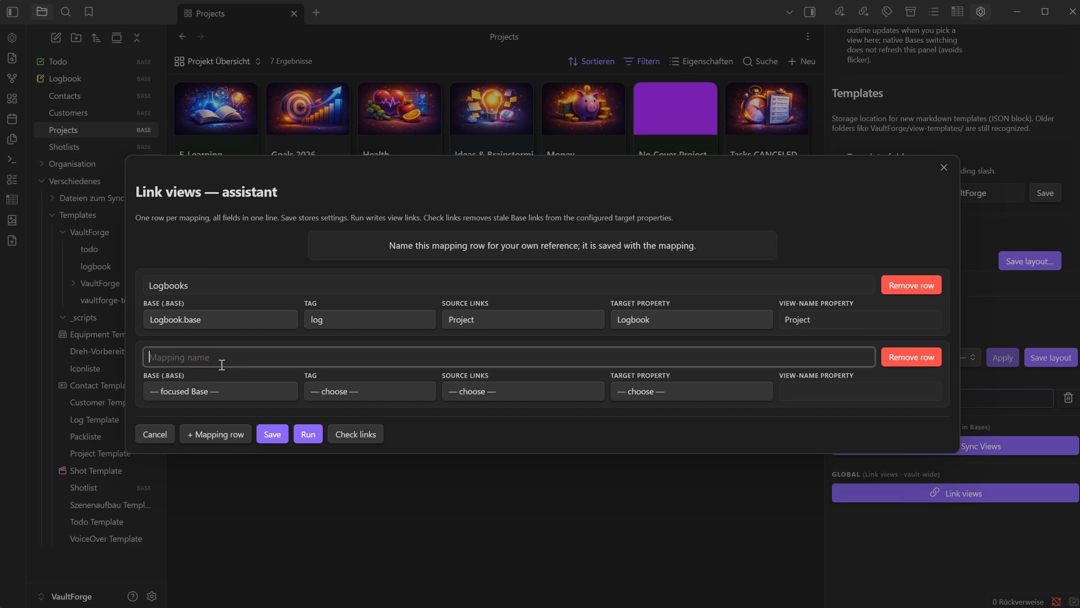
{"action": "type", "text": "Todos"}
{"action": "left_click", "coordinate": [201, 391]}
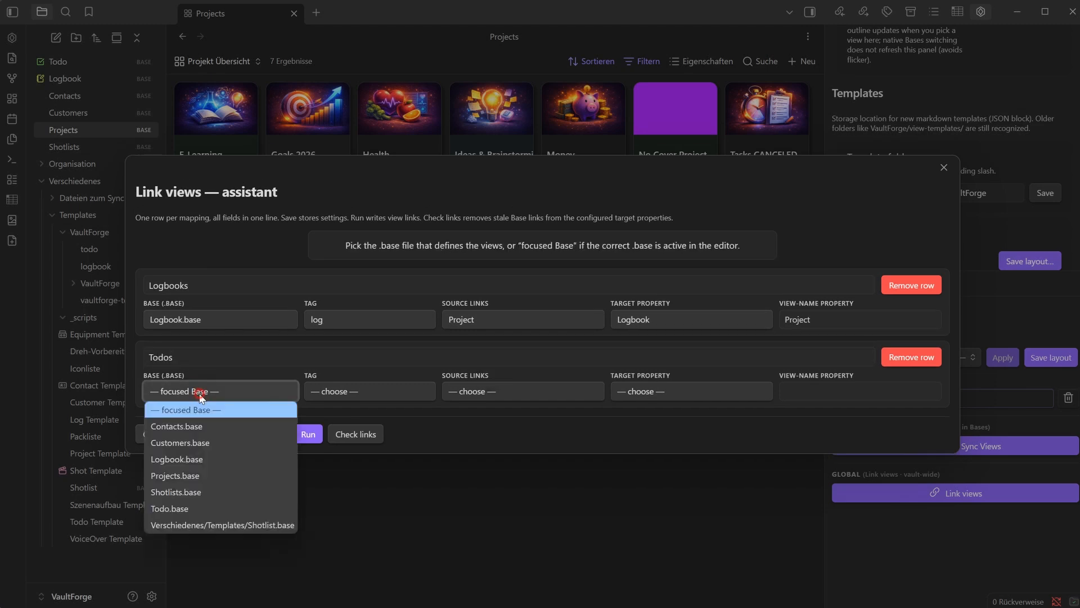
{"action": "left_click", "coordinate": [162, 508]}
{"action": "left_click", "coordinate": [337, 392]}
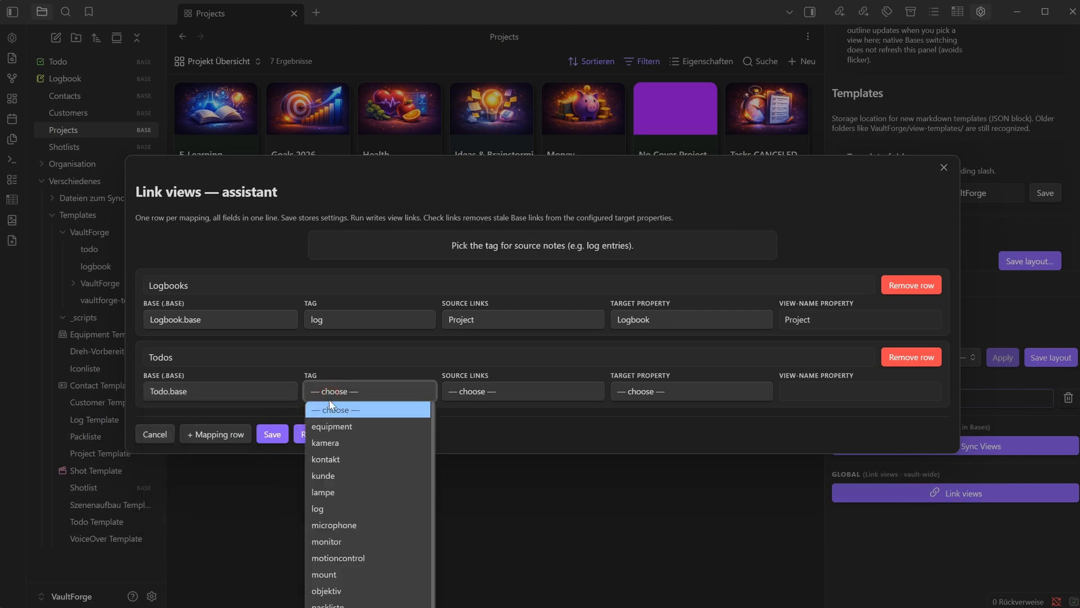
{"action": "left_click", "coordinate": [321, 606]}
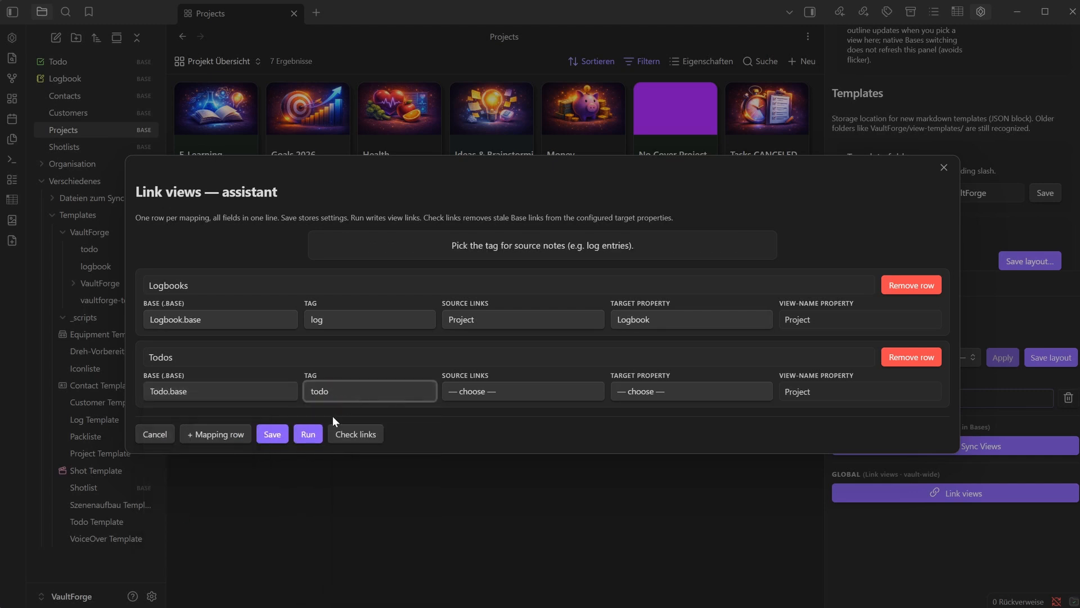
Step: Set the Todos mapping's source links to Project and its target property to Todo Liste
{"action": "left_click", "coordinate": [489, 397]}
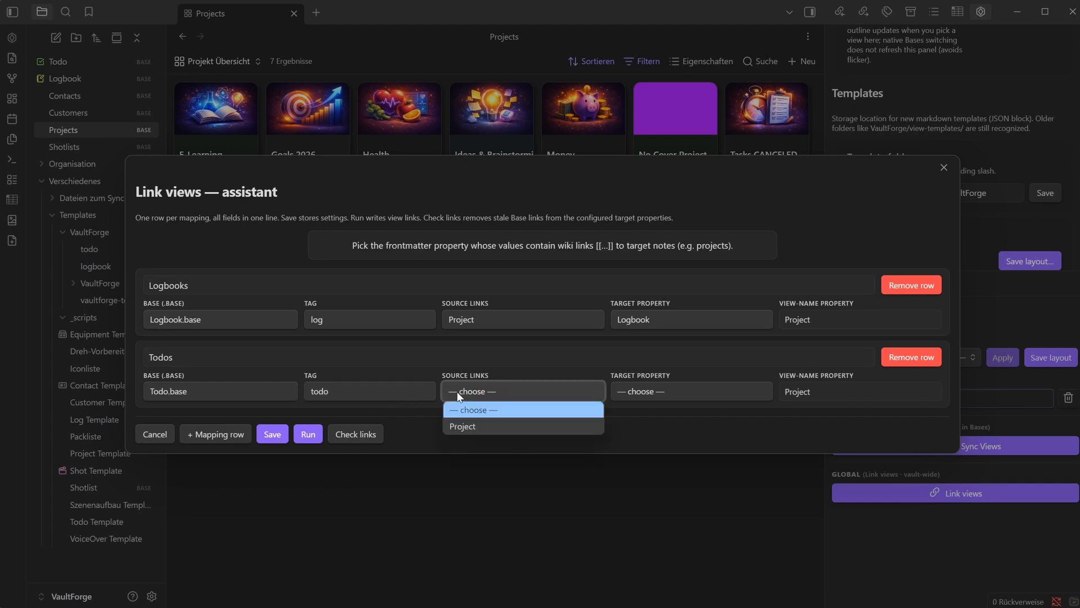
{"action": "left_click", "coordinate": [465, 427]}
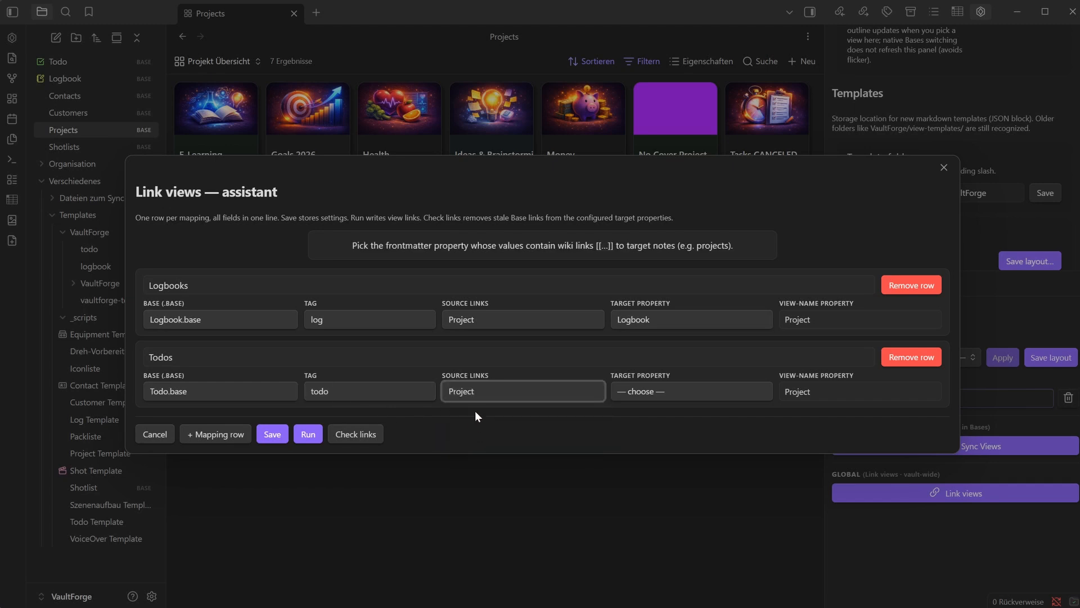
{"action": "left_click", "coordinate": [670, 391]}
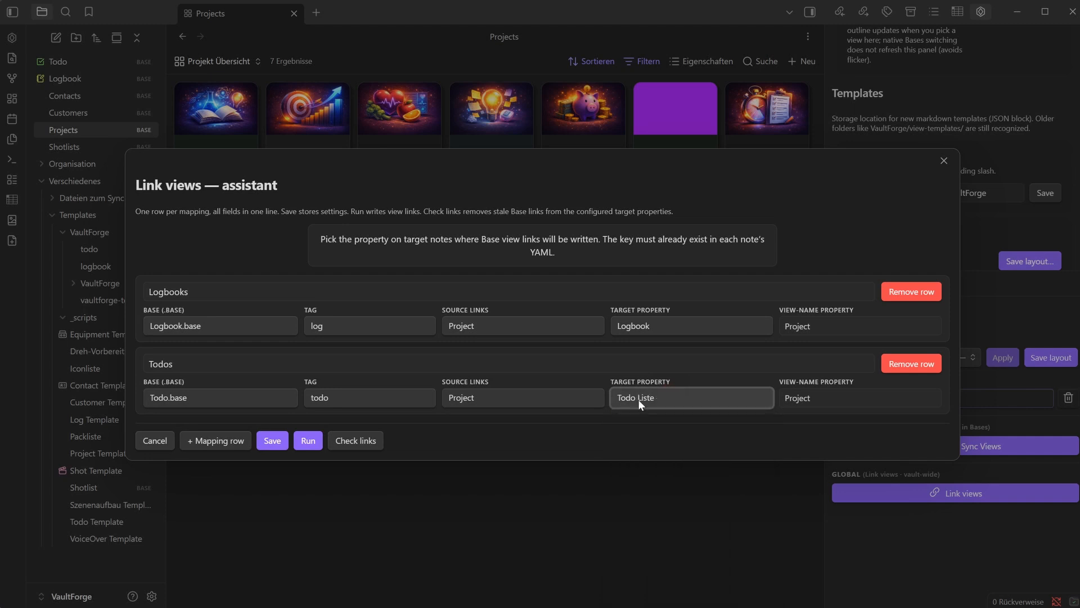
Step: Save both link mappings, run them to write the view links, and close the assistant
{"action": "left_click", "coordinate": [281, 439]}
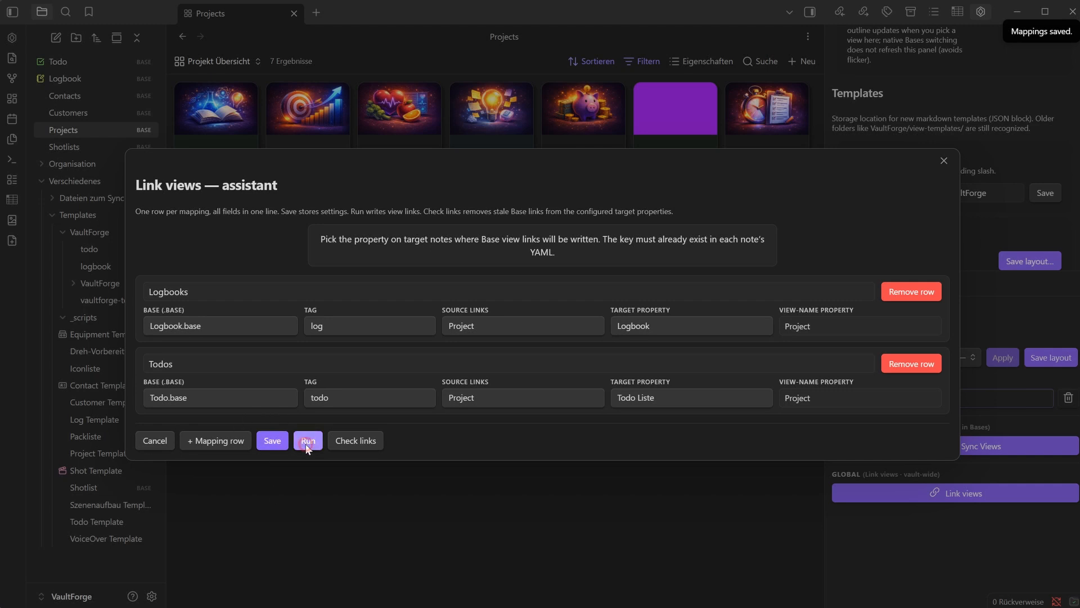
{"action": "left_click", "coordinate": [307, 441]}
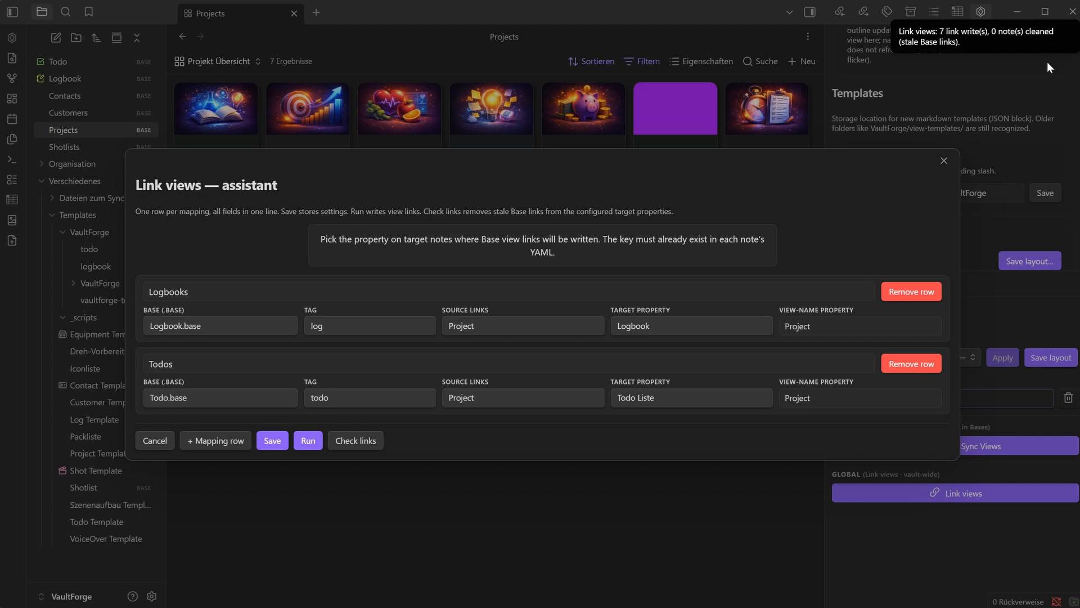
{"action": "left_click", "coordinate": [453, 523]}
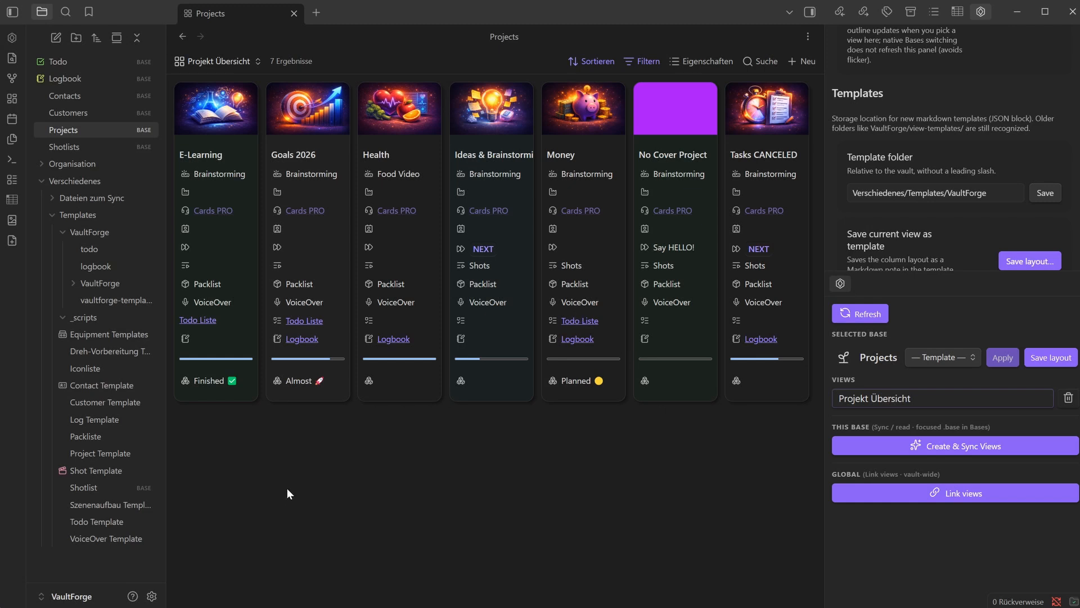
Step: Test the E-Learning card's Todo Liste link and the Goals 2026 card's Logbook link, returning to Projects after each
{"action": "left_click", "coordinate": [208, 321]}
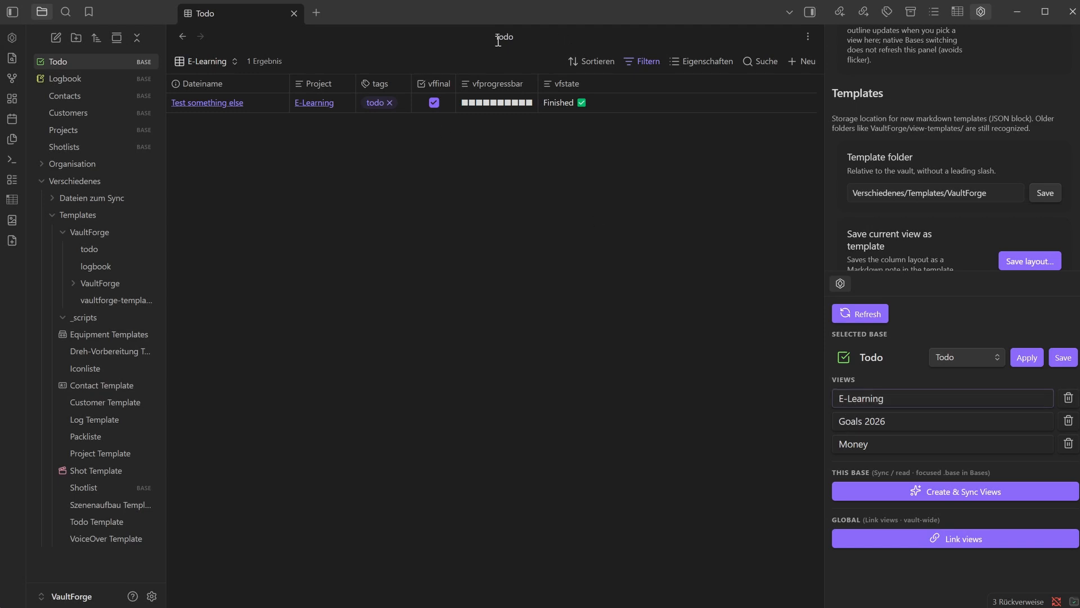
{"action": "left_click", "coordinate": [183, 36]}
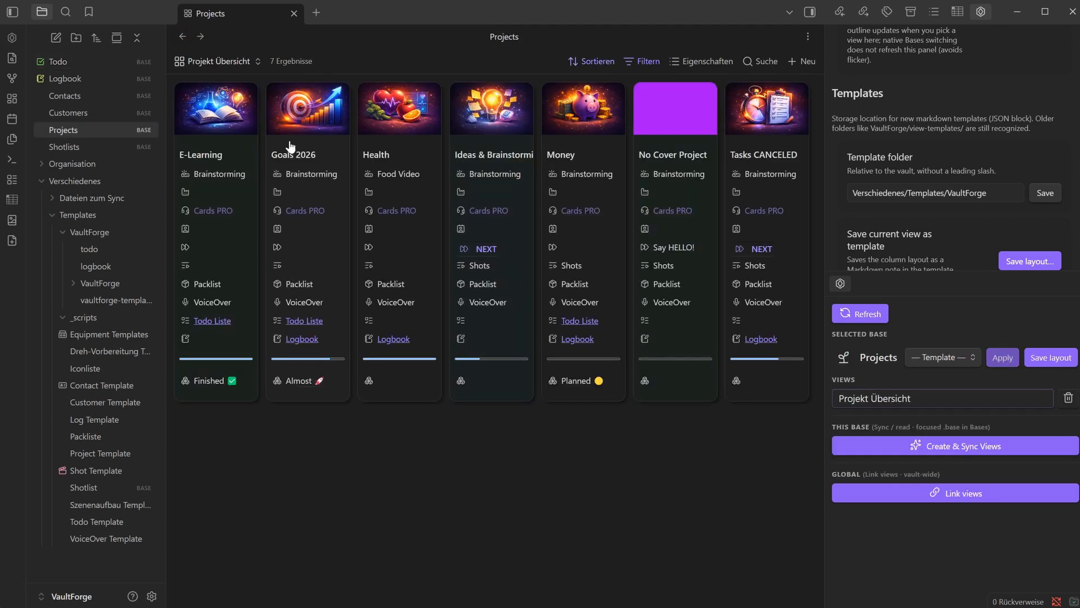
{"action": "left_click", "coordinate": [309, 339]}
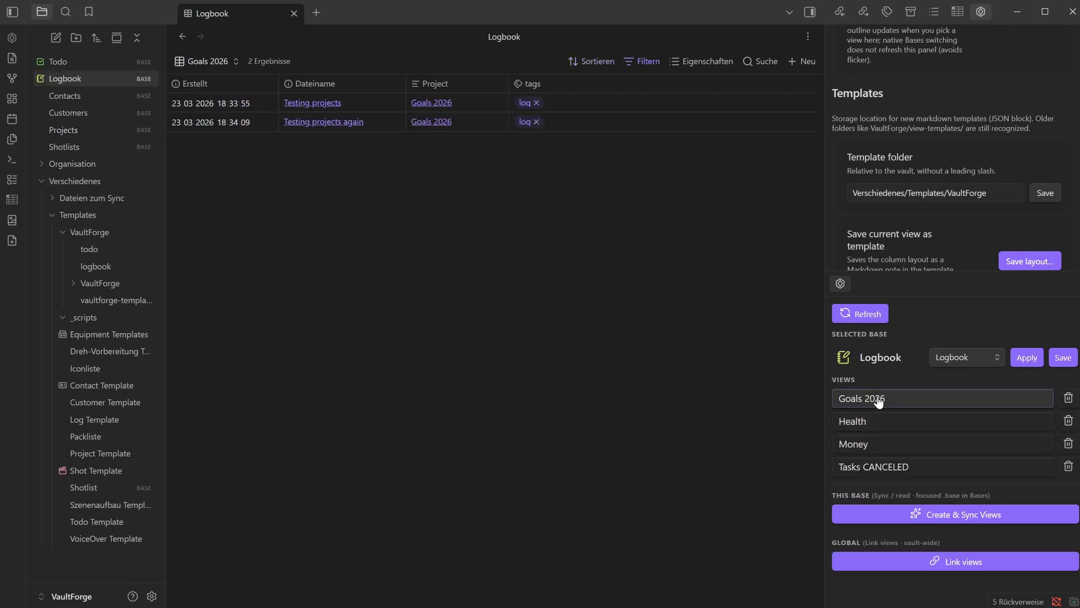
{"action": "left_click", "coordinate": [183, 37]}
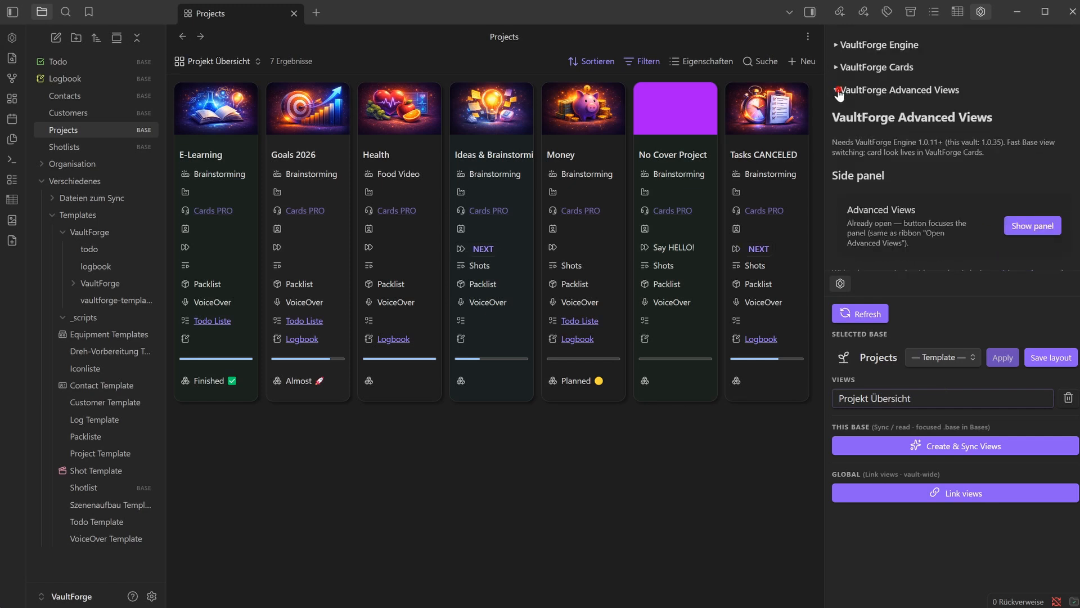
Step: Collapse the VaultForge Advanced Views section and open the VaultForge Engine plugin settings
{"action": "left_click", "coordinate": [839, 91]}
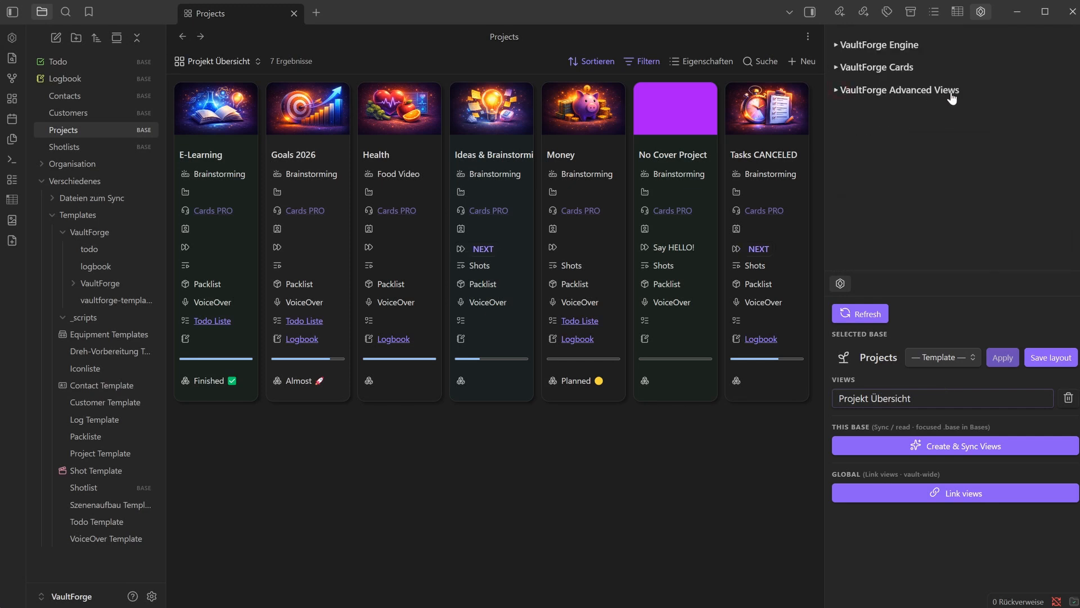
{"action": "left_click", "coordinate": [151, 596]}
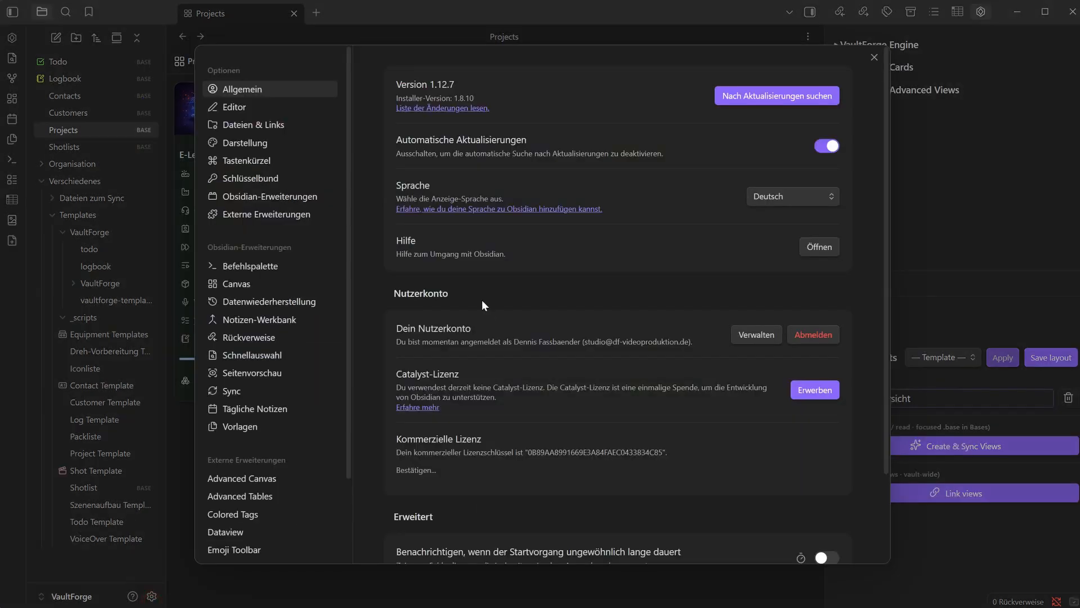
{"action": "scroll", "coordinate": [528, 362], "scroll_direction": "down", "scroll_amount": 2}
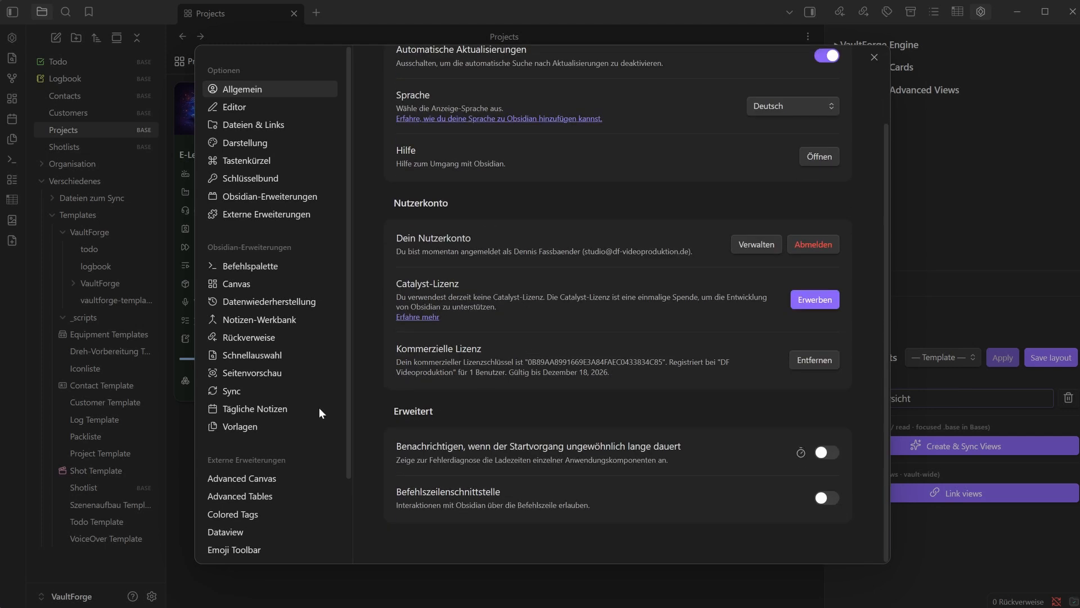
{"action": "scroll", "coordinate": [315, 428], "scroll_direction": "down", "scroll_amount": 2}
{"action": "left_click", "coordinate": [236, 541]}
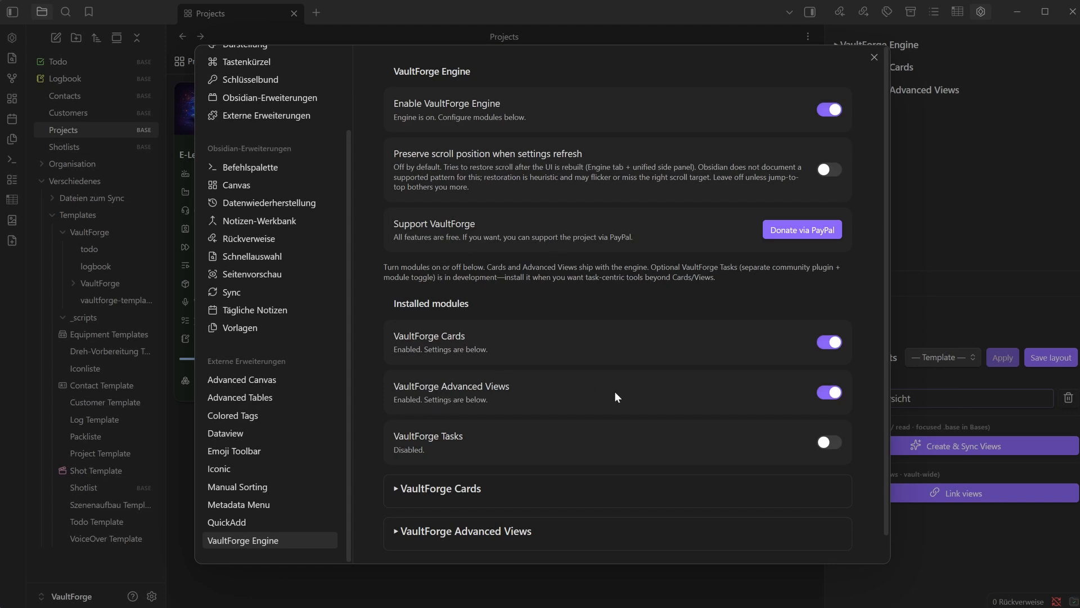
Step: Inspect the VaultForge Advanced Views options, enable the VaultForge Tasks module, and close the settings
{"action": "scroll", "coordinate": [742, 385], "scroll_direction": "down", "scroll_amount": 1}
{"action": "left_click", "coordinate": [481, 504]}
{"action": "scroll", "coordinate": [761, 436], "scroll_direction": "down", "scroll_amount": 4}
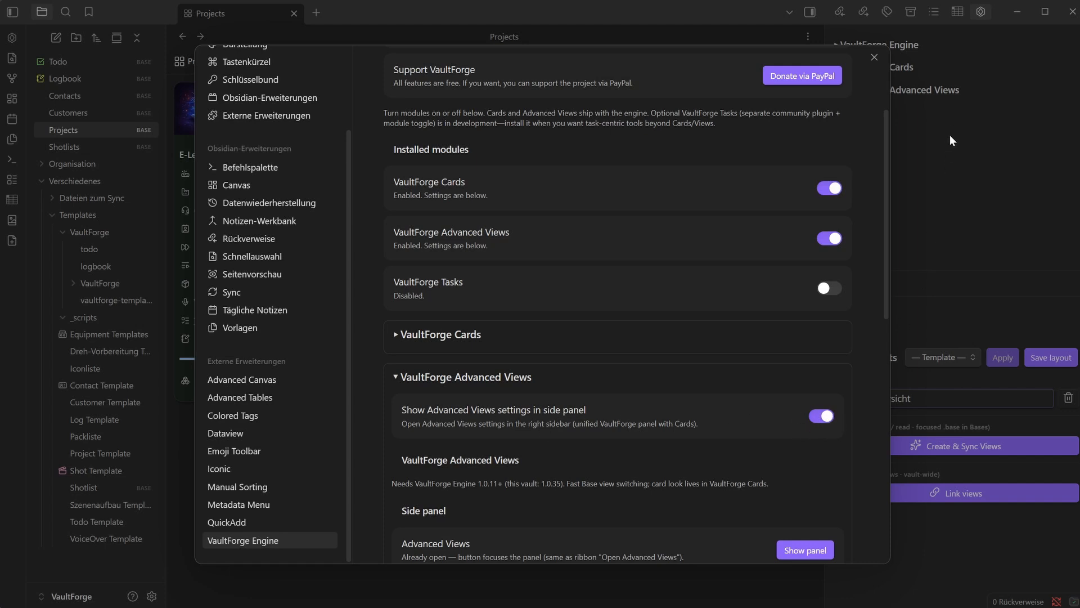
{"action": "left_click", "coordinate": [428, 379]}
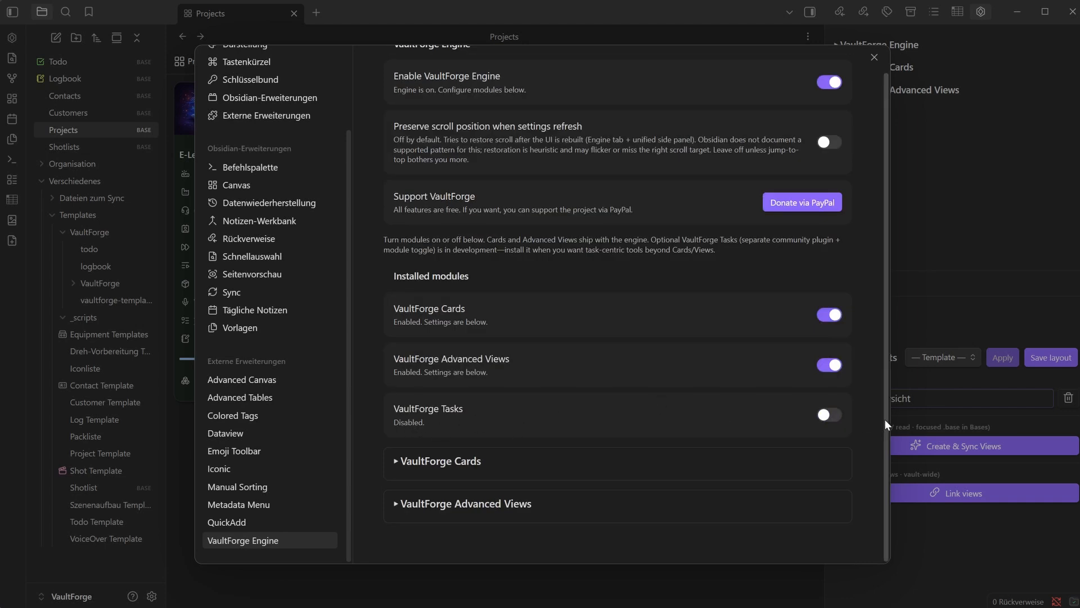
{"action": "left_click", "coordinate": [837, 416]}
{"action": "left_click", "coordinate": [954, 565]}
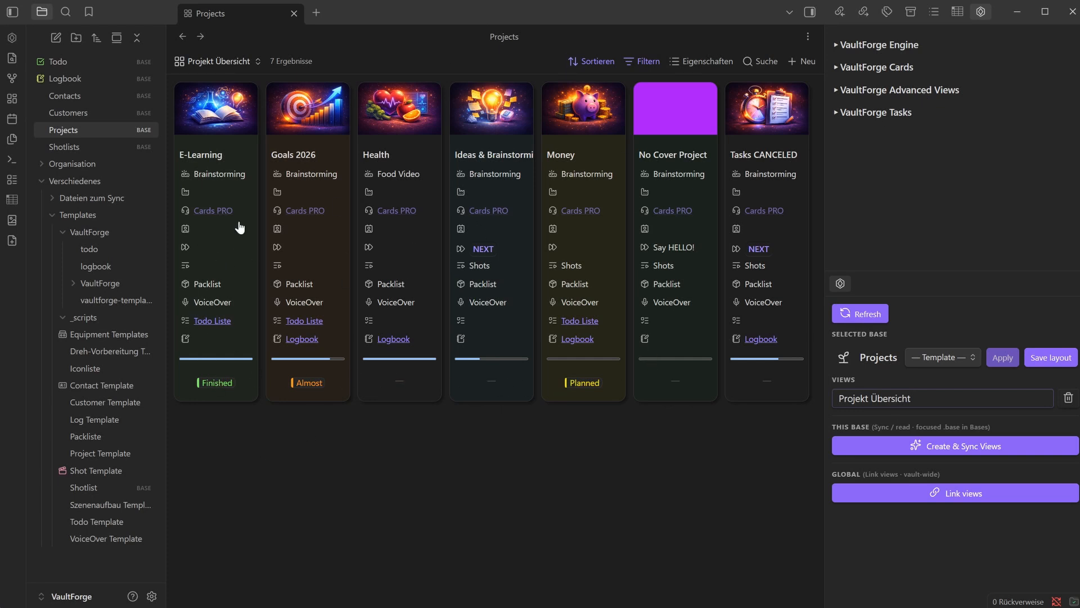
Step: Open the note Test something else from the Todo base's E-Learning view
{"action": "left_click", "coordinate": [73, 63]}
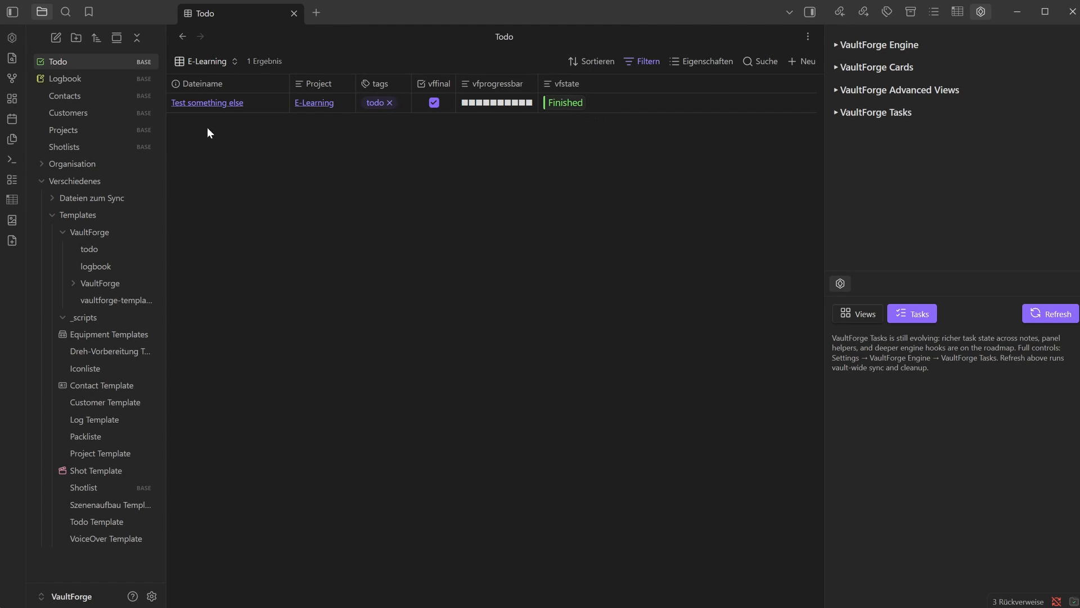
{"action": "left_click", "coordinate": [208, 104]}
{"action": "scroll", "coordinate": [534, 366], "scroll_direction": "down", "scroll_amount": 2}
{"action": "scroll", "coordinate": [427, 326], "scroll_direction": "up", "scroll_amount": 2}
Step: Uncheck the last four tasks, from "And that" to "and that", and refresh VaultForge Tasks
{"action": "left_click", "coordinate": [279, 510]}
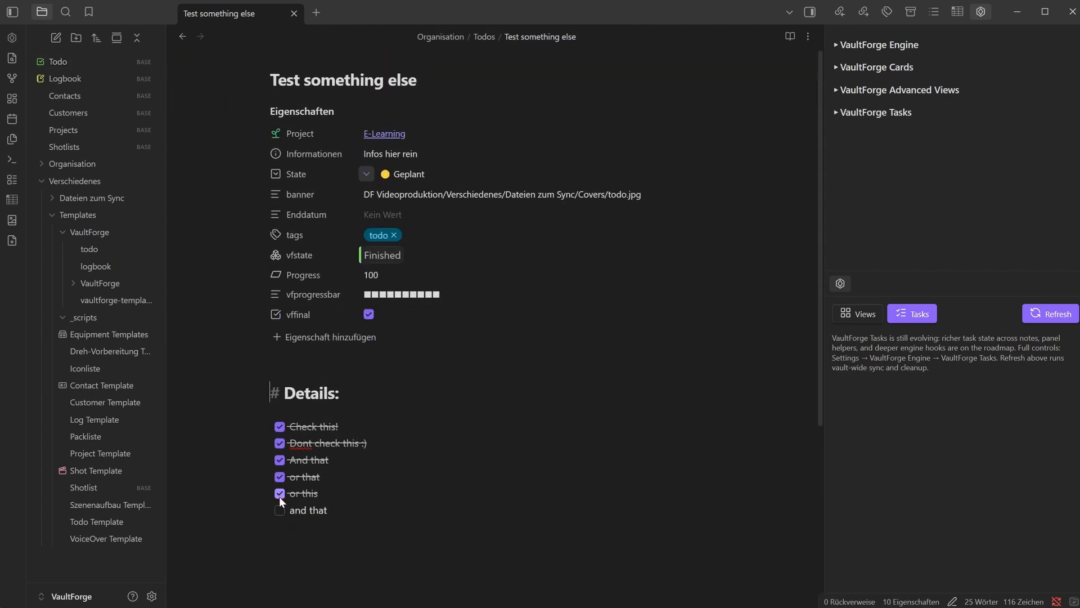
{"action": "left_click", "coordinate": [279, 477]}
{"action": "left_click", "coordinate": [279, 460]}
{"action": "left_click", "coordinate": [1050, 314]}
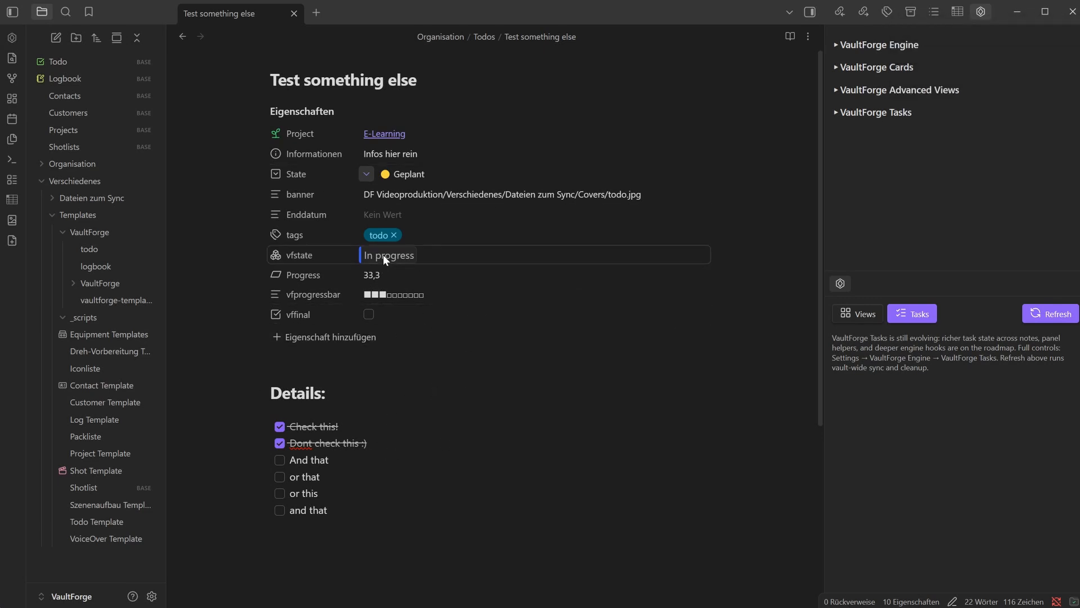
Step: Reopen the Projects base and check the progress percentage on the E-Learning card
{"action": "left_click", "coordinate": [73, 130]}
{"action": "mouse_move", "coordinate": [206, 363]}
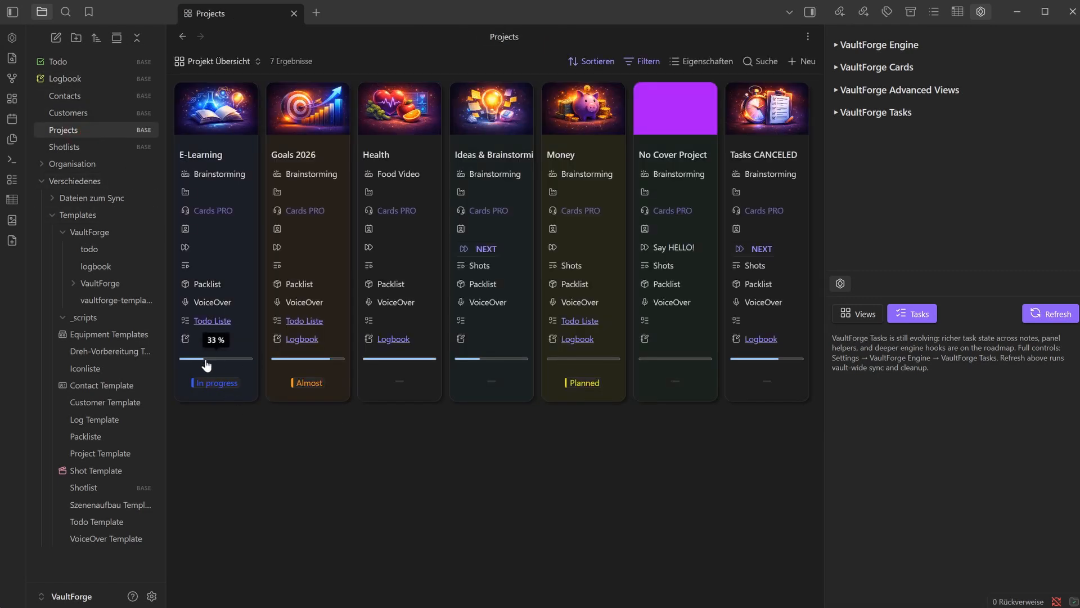